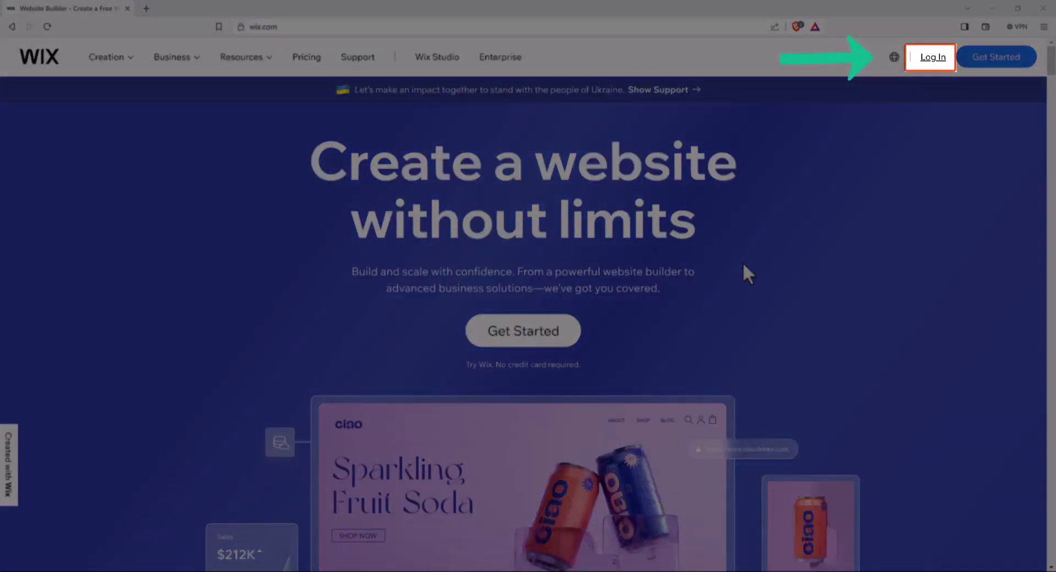
- Log in to the Wix account using Google sign-in
{"action": "left_click", "coordinate": [943, 59]}
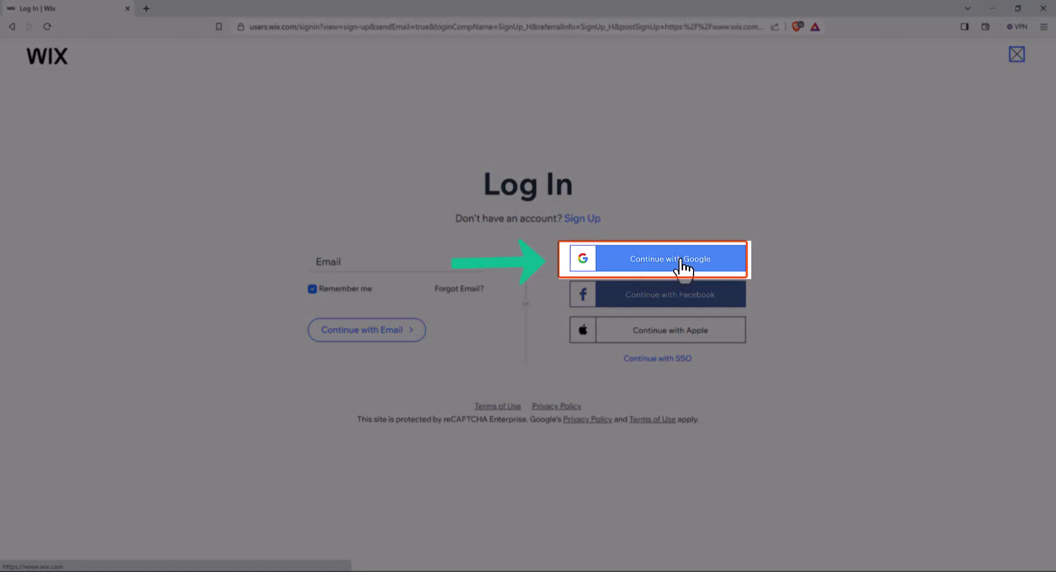
{"action": "left_click", "coordinate": [682, 266]}
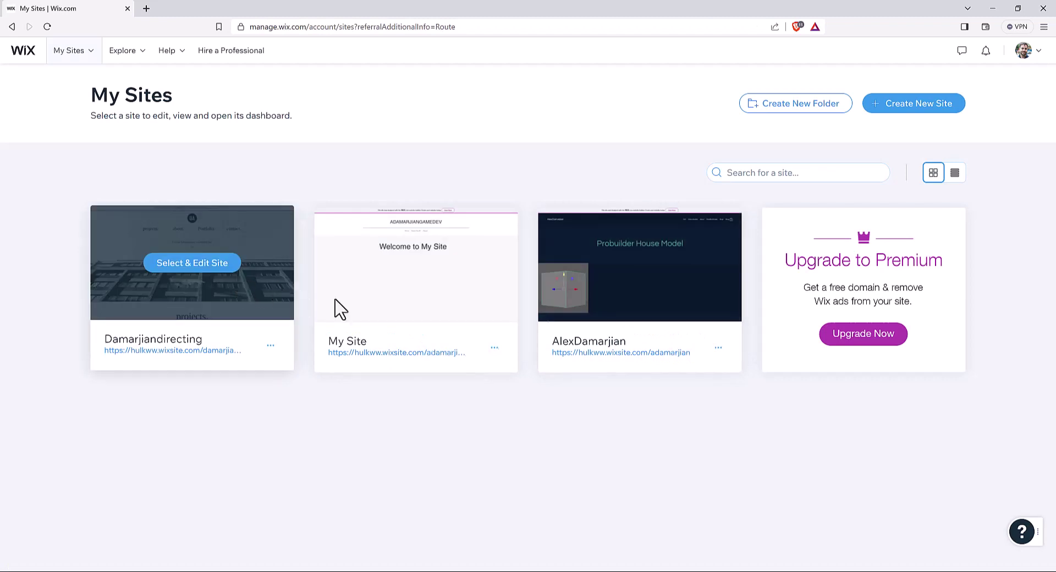
- Move the site named My Site to the trash
{"action": "mouse_move", "coordinate": [640, 345]}
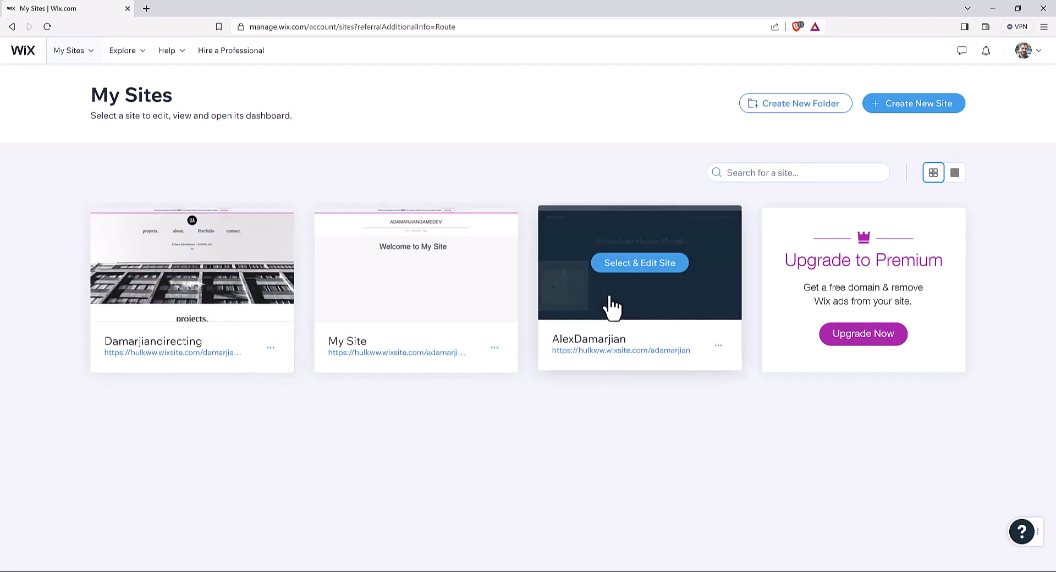
{"action": "left_click", "coordinate": [494, 346]}
{"action": "left_click", "coordinate": [495, 346]}
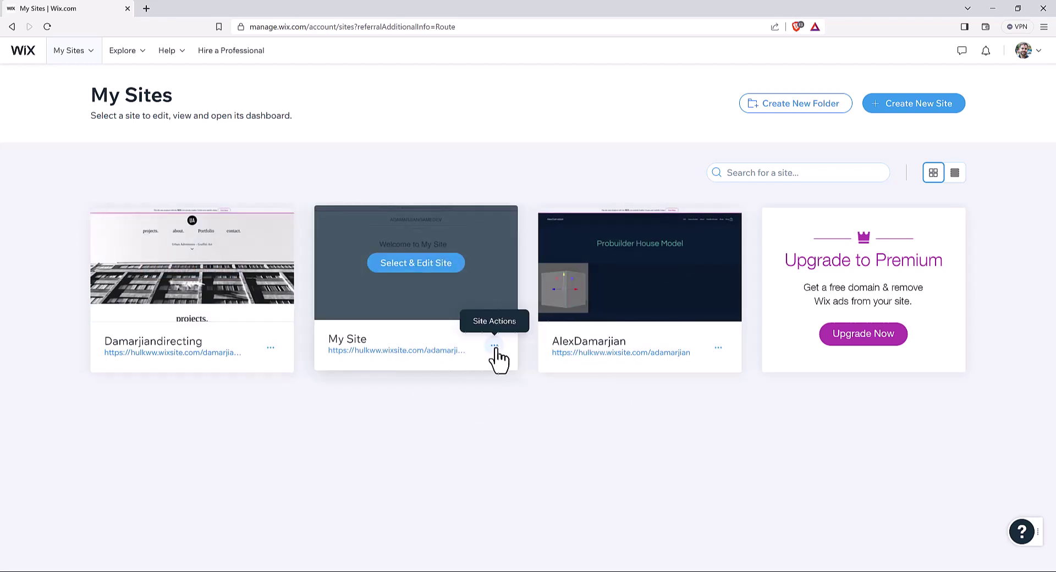
{"action": "left_click", "coordinate": [495, 346]}
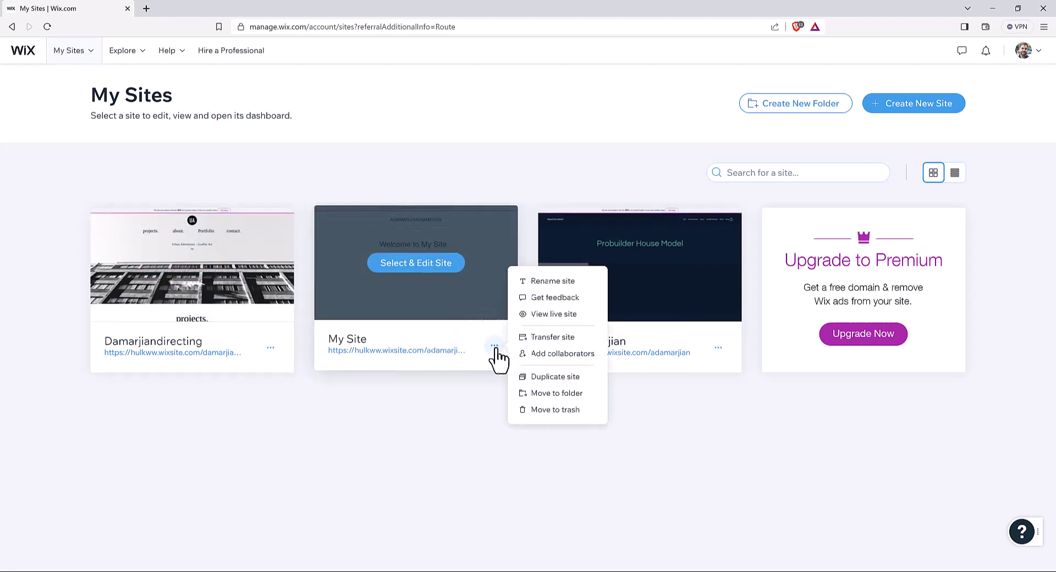
{"action": "left_click", "coordinate": [552, 410]}
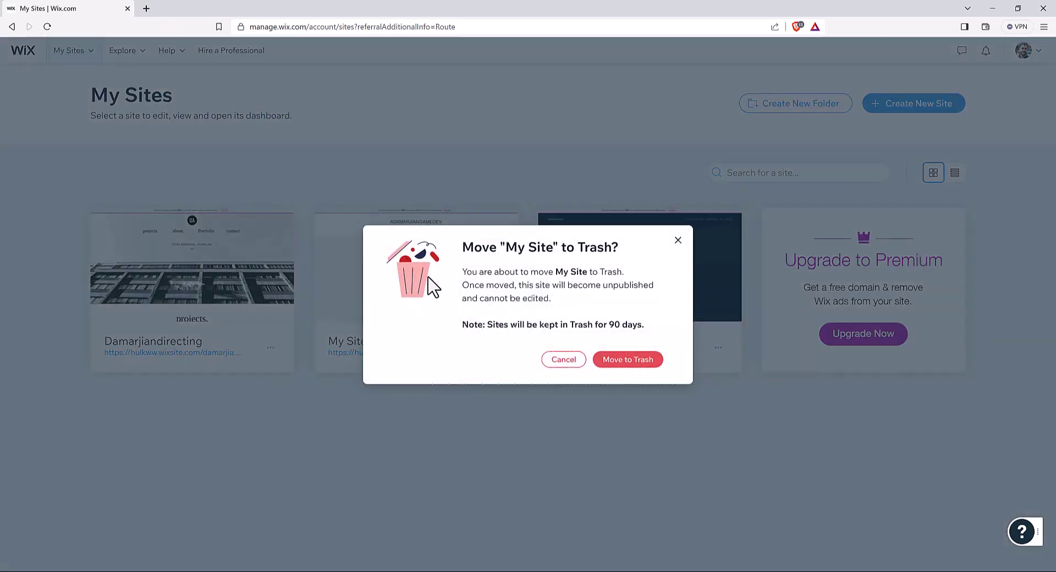
{"action": "left_click", "coordinate": [631, 362]}
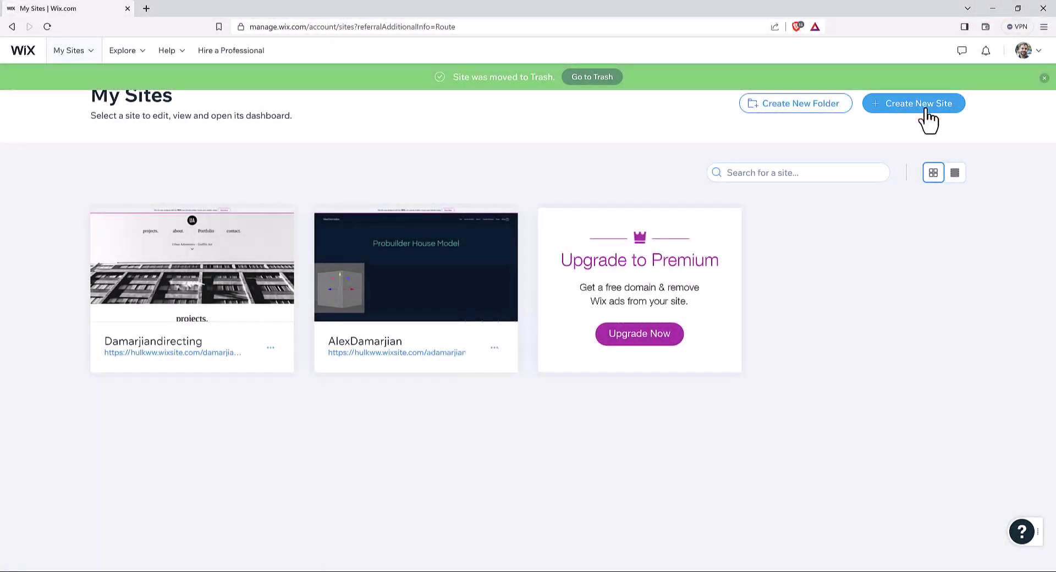
- Create a new site of type Digital Media Portfolio and name it with the owner's surname followed by 3D
{"action": "left_click", "coordinate": [932, 115]}
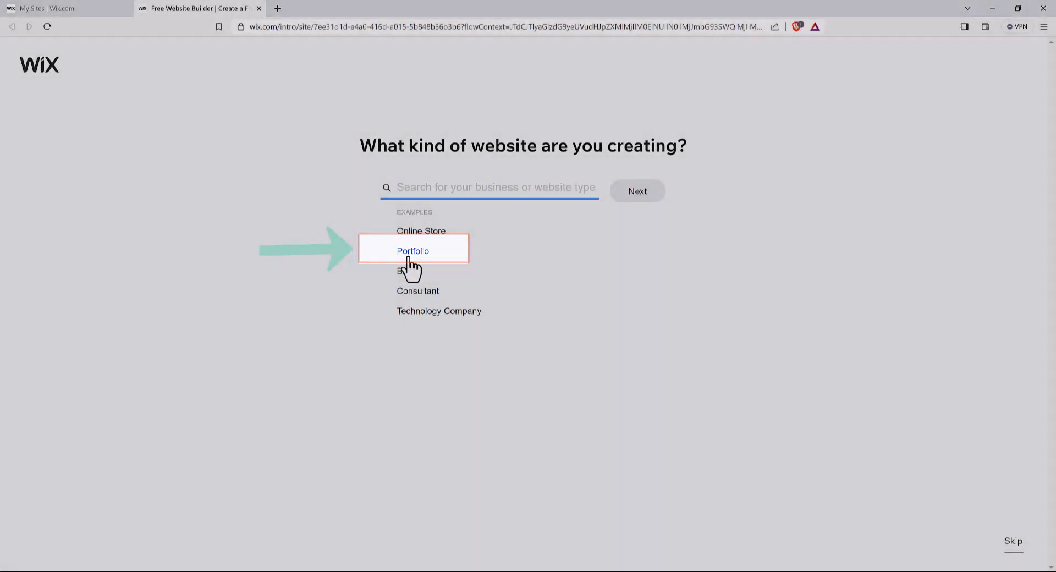
{"action": "left_click", "coordinate": [408, 257]}
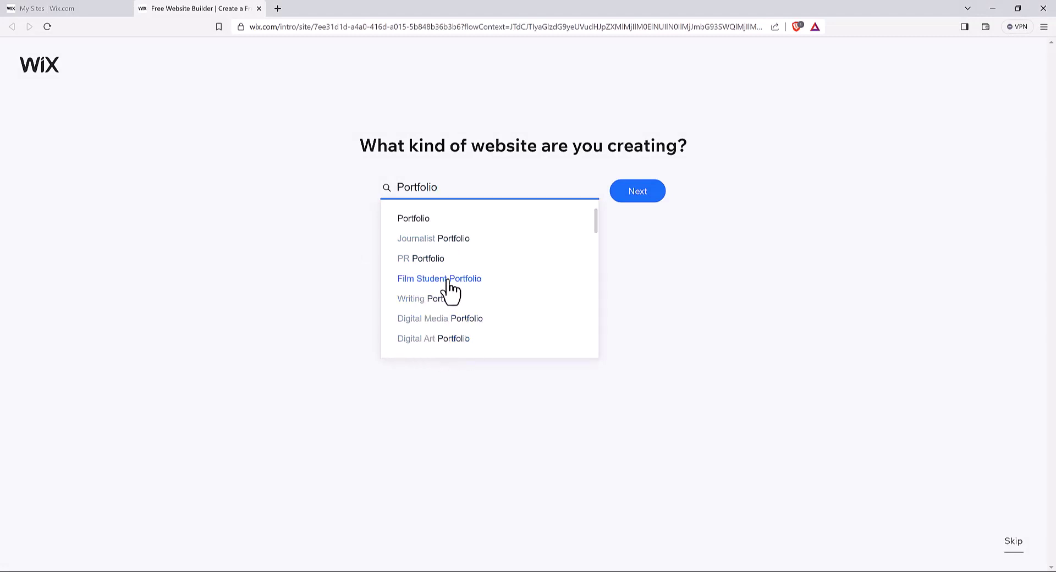
{"action": "left_click", "coordinate": [456, 324]}
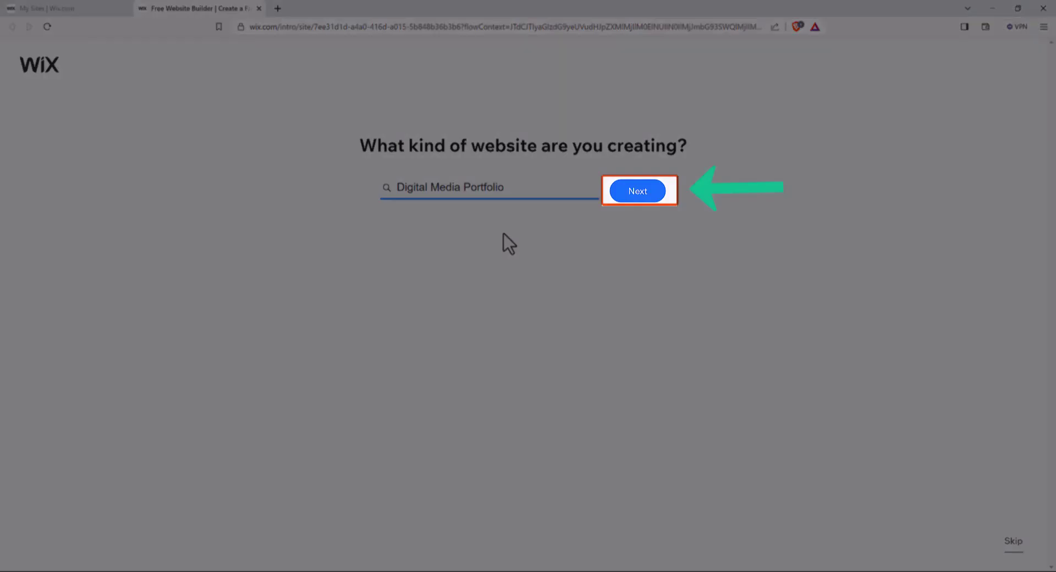
{"action": "left_click", "coordinate": [649, 198]}
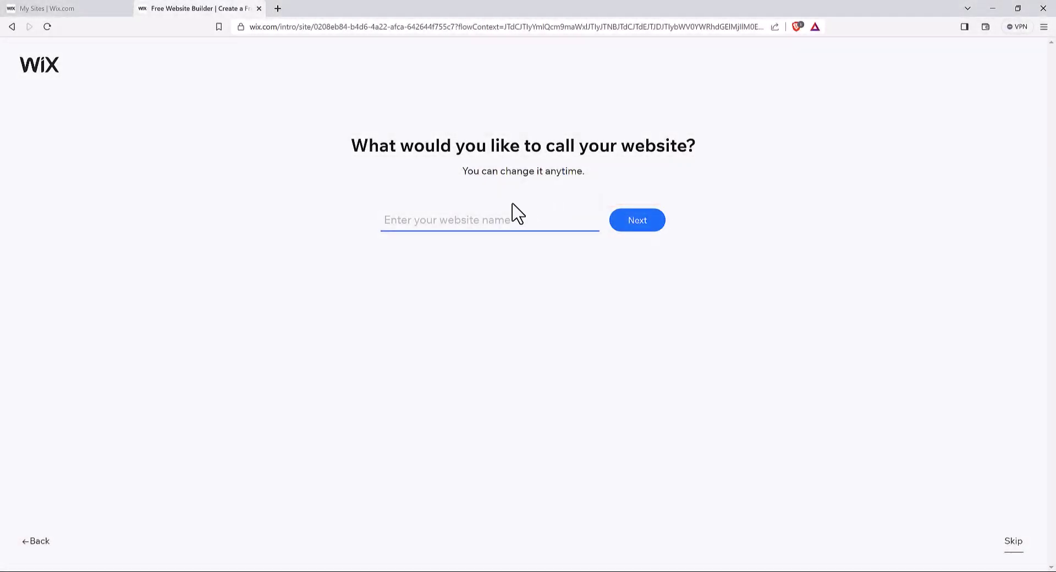
{"action": "type", "text": "Damarjian"}
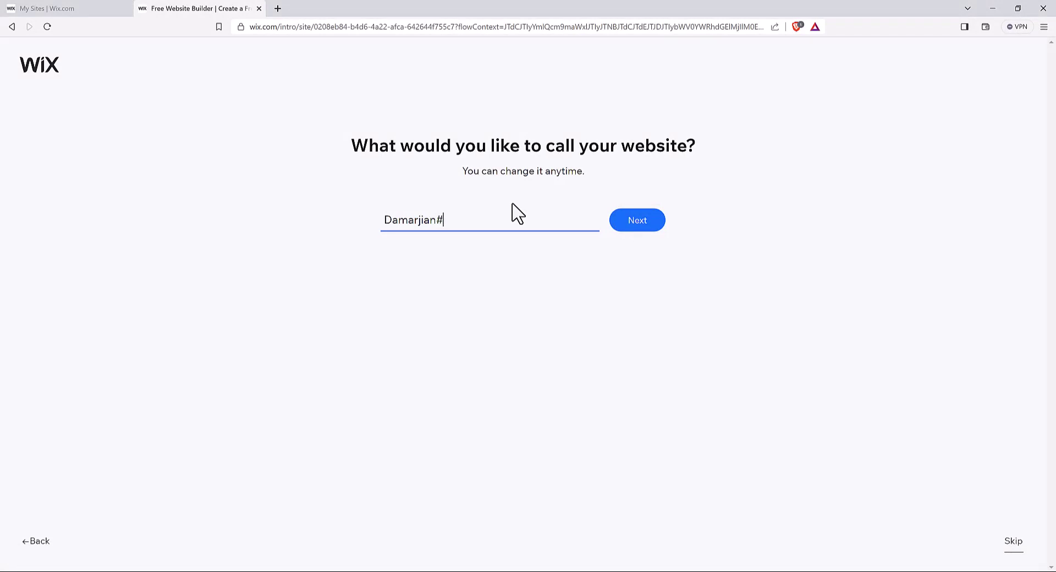
{"action": "left_click", "coordinate": [649, 215]}
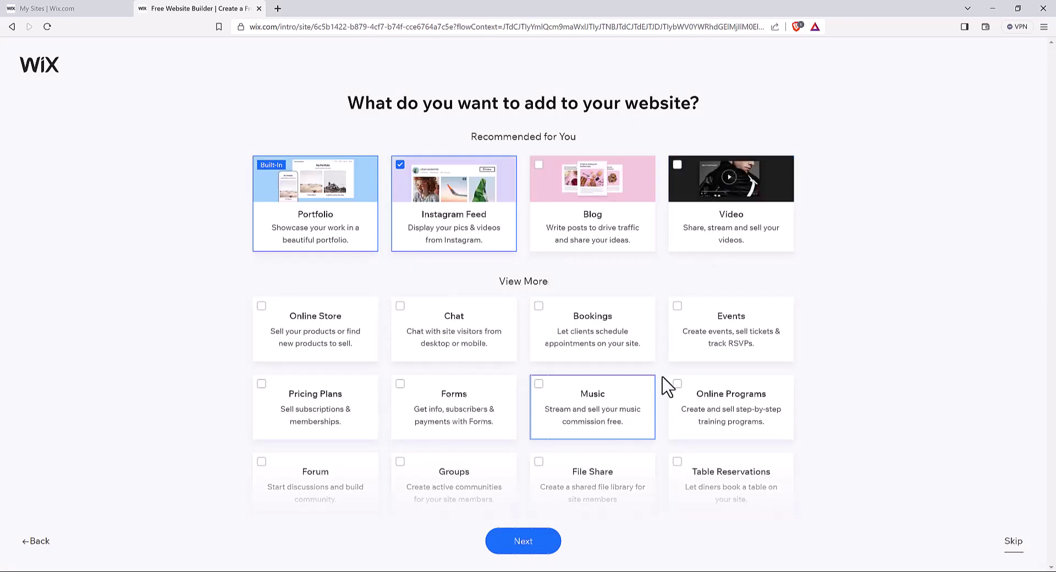
- Remove Instagram Feed from the new website's features and continue with only the built-in Portfolio
{"action": "scroll", "coordinate": [534, 379], "scroll_direction": "down", "scroll_amount": 2}
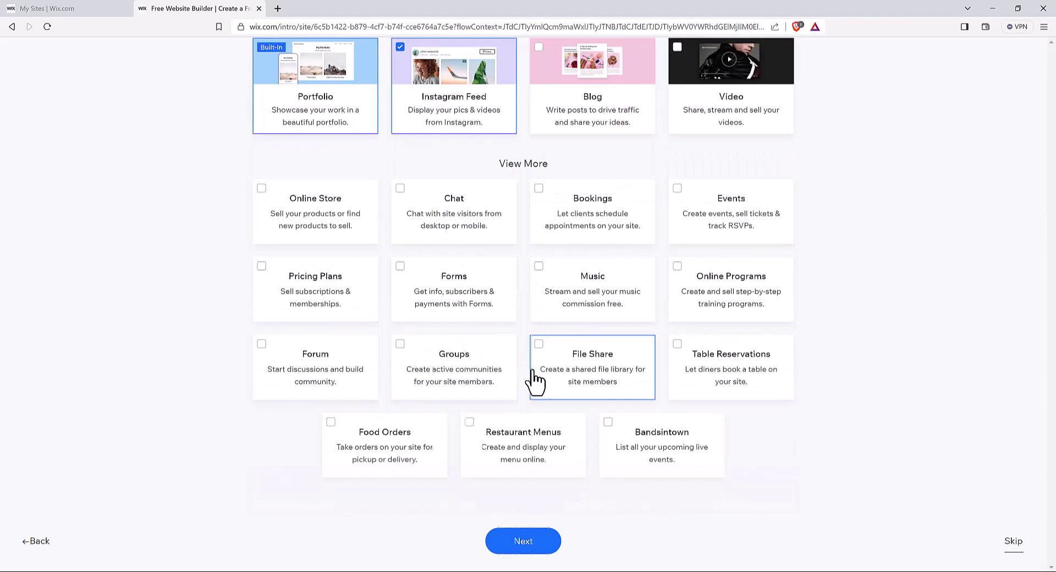
{"action": "scroll", "coordinate": [533, 379], "scroll_direction": "up", "scroll_amount": 2}
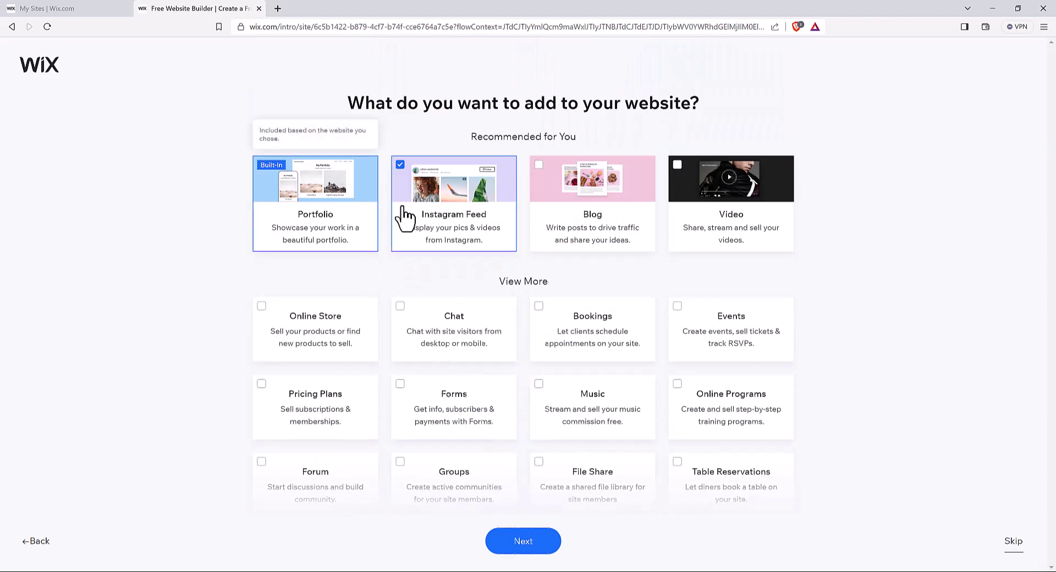
{"action": "left_click", "coordinate": [404, 180]}
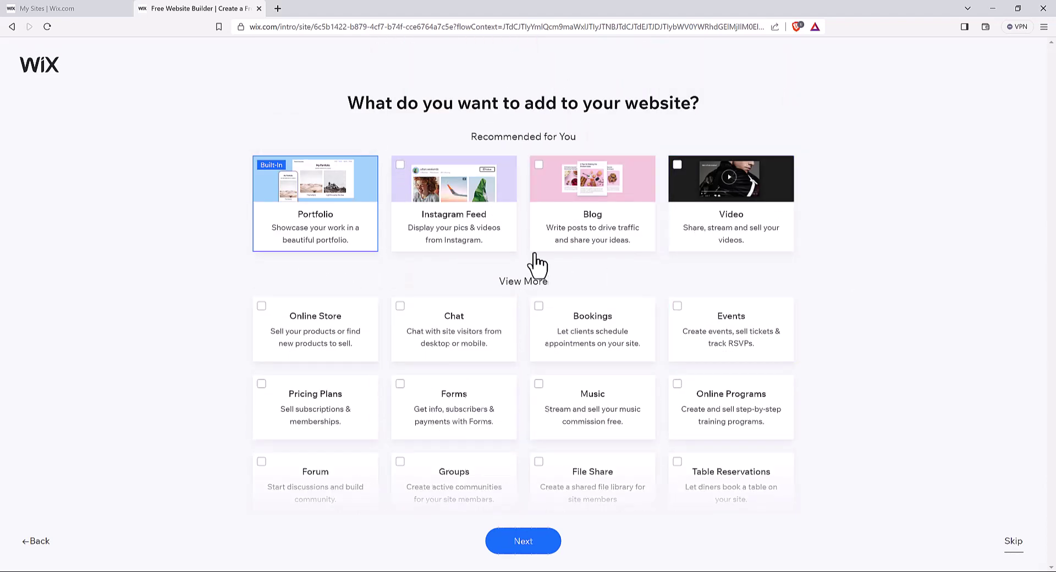
{"action": "scroll", "coordinate": [536, 272], "scroll_direction": "down", "scroll_amount": 2}
{"action": "scroll", "coordinate": [536, 358], "scroll_direction": "up", "scroll_amount": 2}
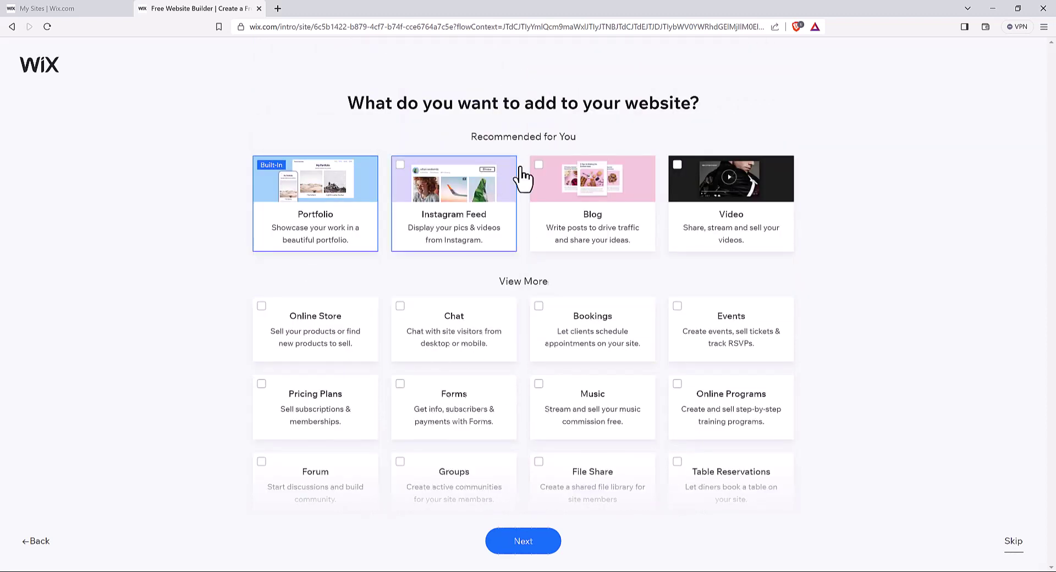
{"action": "left_click", "coordinate": [537, 545]}
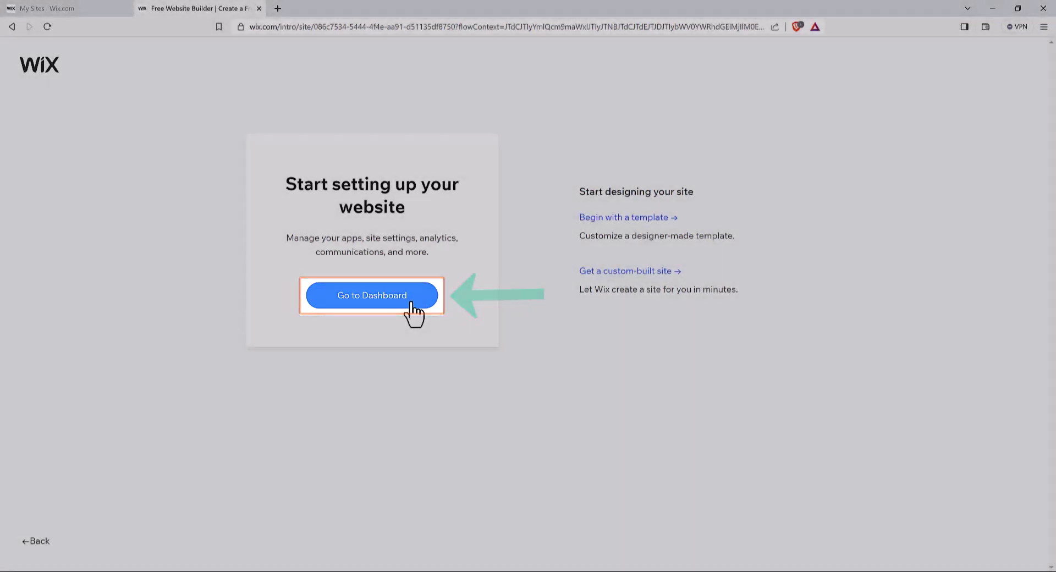
- Go to the new site's dashboard and start designing the site
{"action": "left_click", "coordinate": [412, 300]}
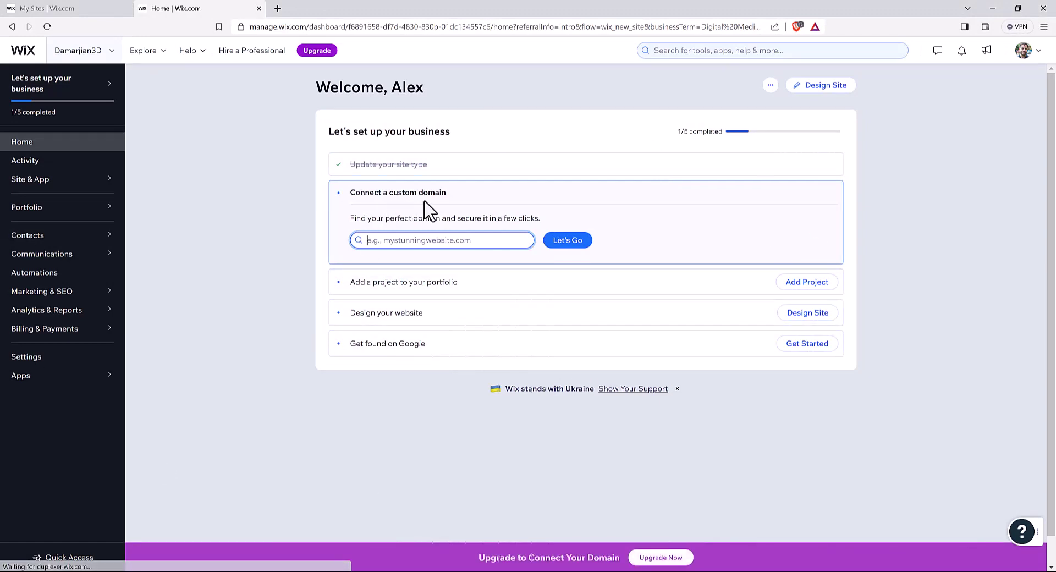
{"action": "left_click", "coordinate": [440, 245]}
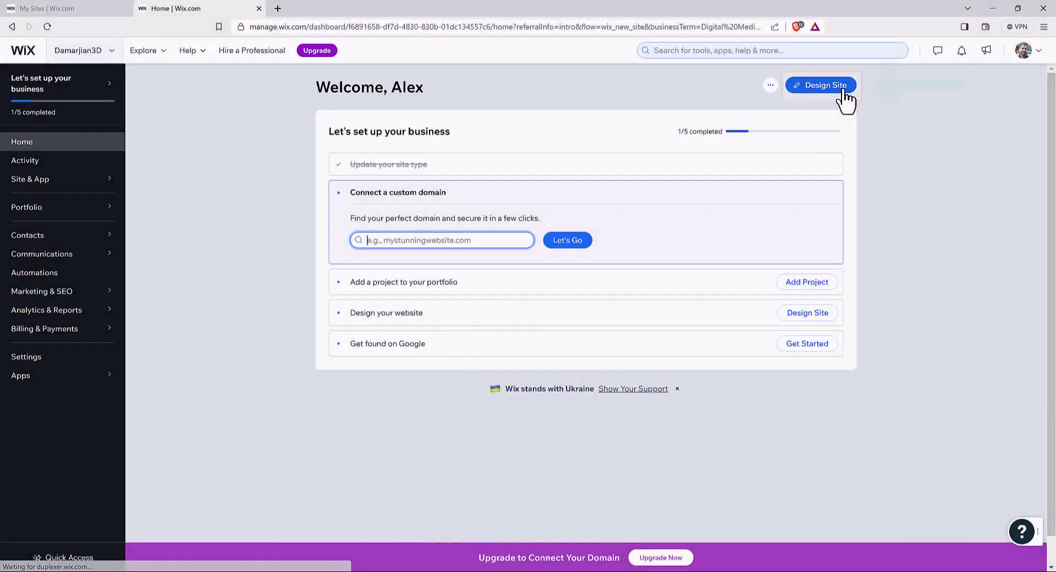
{"action": "left_click", "coordinate": [842, 92]}
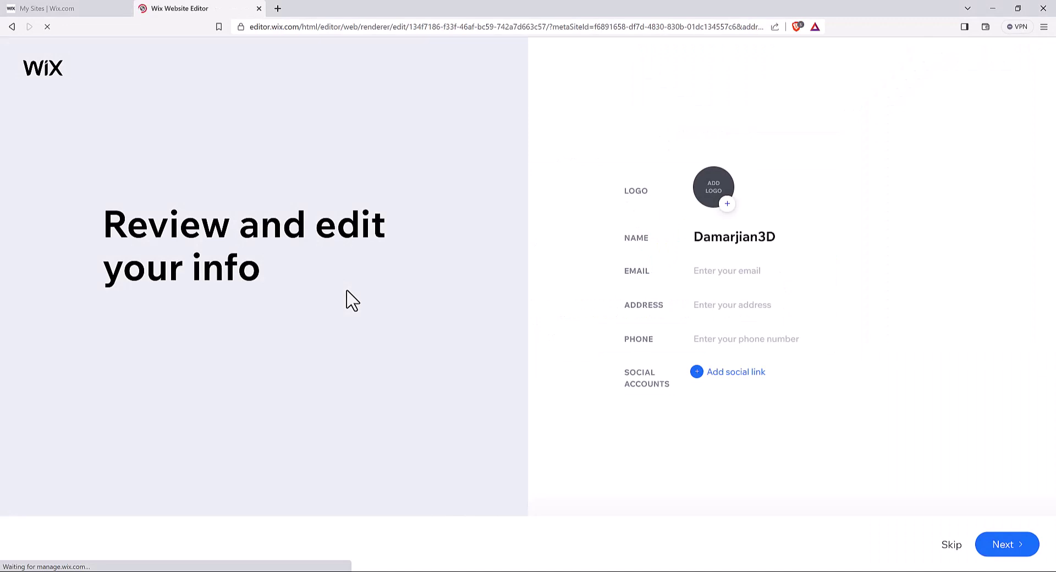
- Accept the site info unchanged, skip the theme choice, and pick the homepage design with the "Explore My Work" subtitle above the image
{"action": "left_click", "coordinate": [1011, 543]}
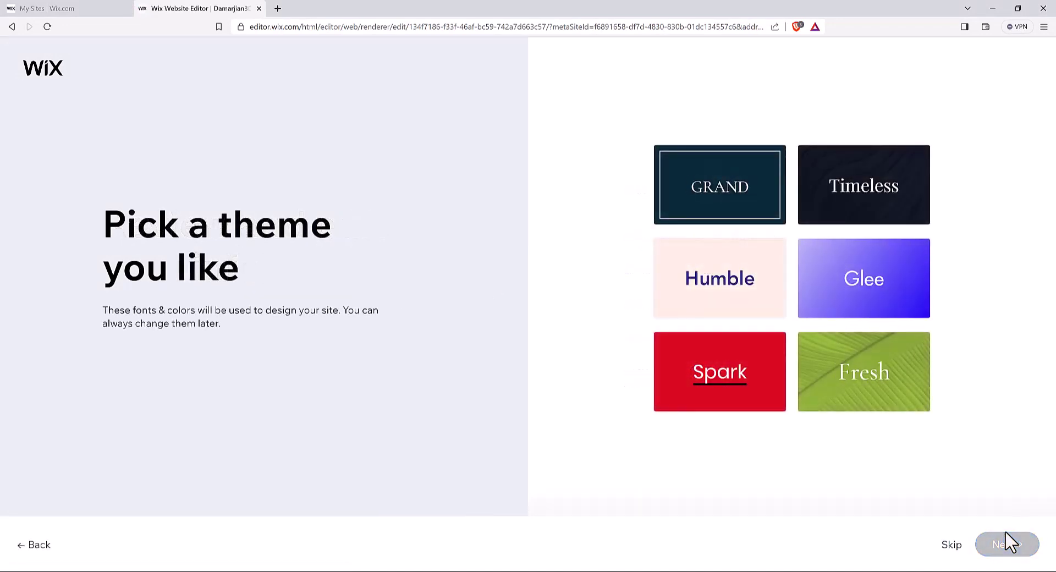
{"action": "left_click", "coordinate": [941, 544]}
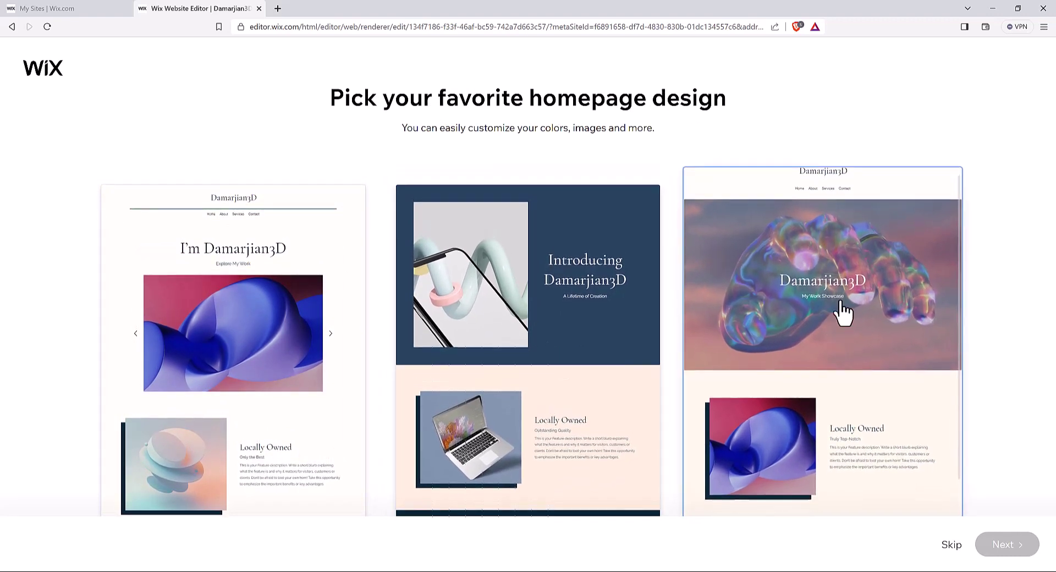
{"action": "left_click", "coordinate": [527, 404]}
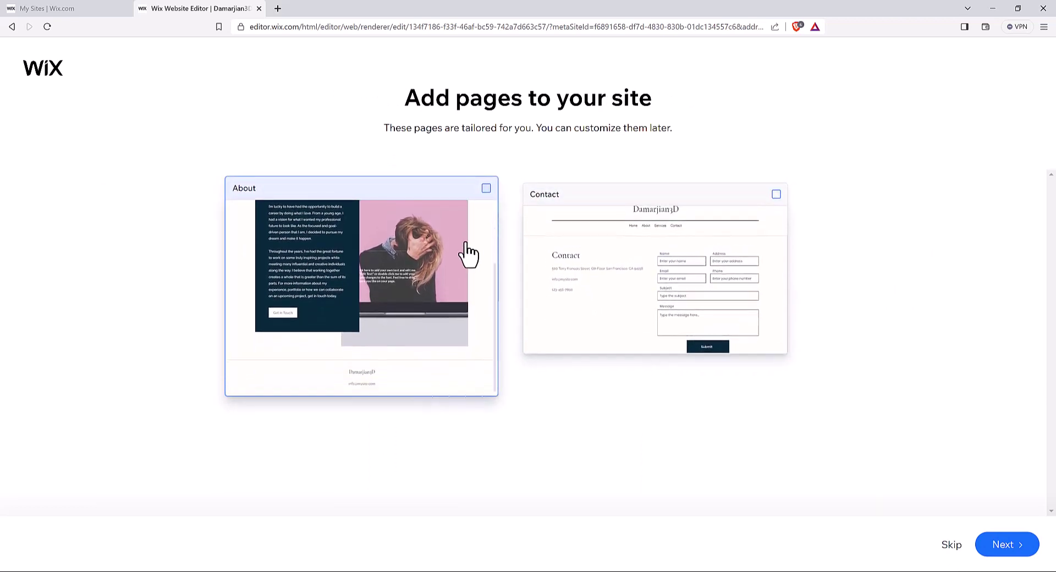
- Add the About and Contact pages to the site and continue to the editor
{"action": "left_click", "coordinate": [486, 188]}
{"action": "left_click", "coordinate": [785, 214]}
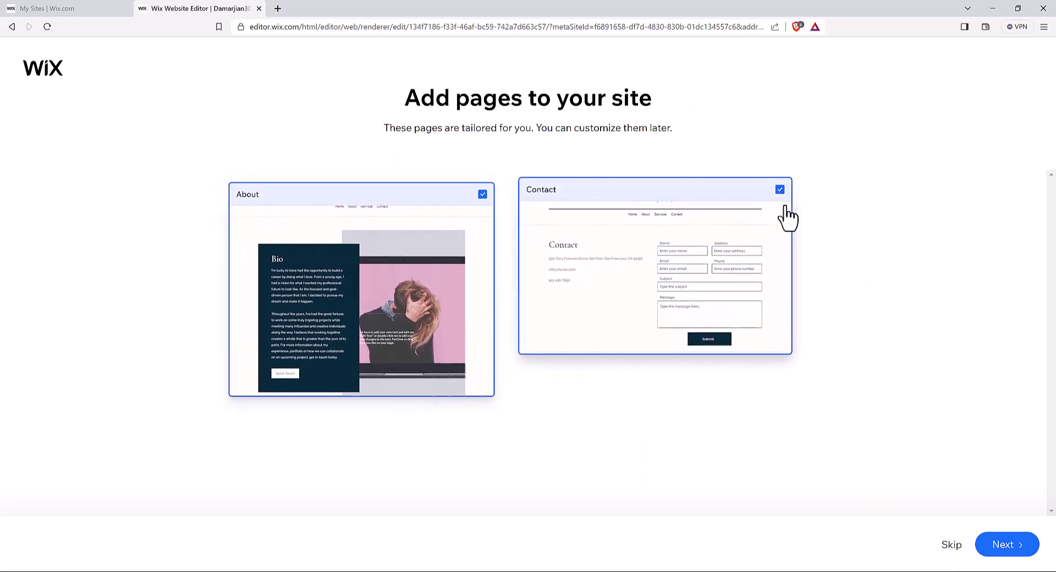
{"action": "left_click", "coordinate": [1004, 545]}
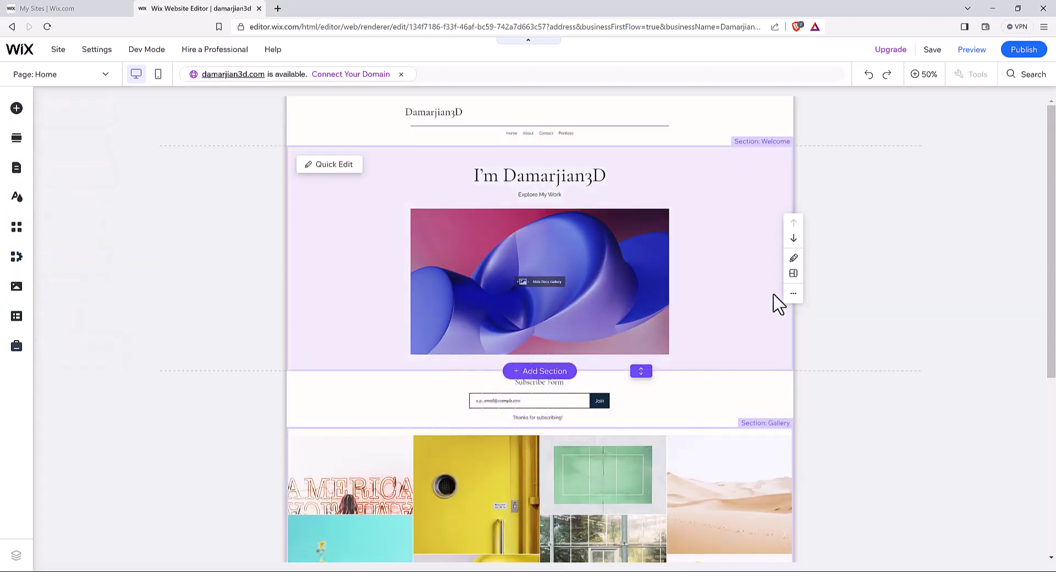
- Enlarge the browser zoom to 133% and set the editor canvas zoom to 100%
{"action": "key", "text": "ctrl+plus"}
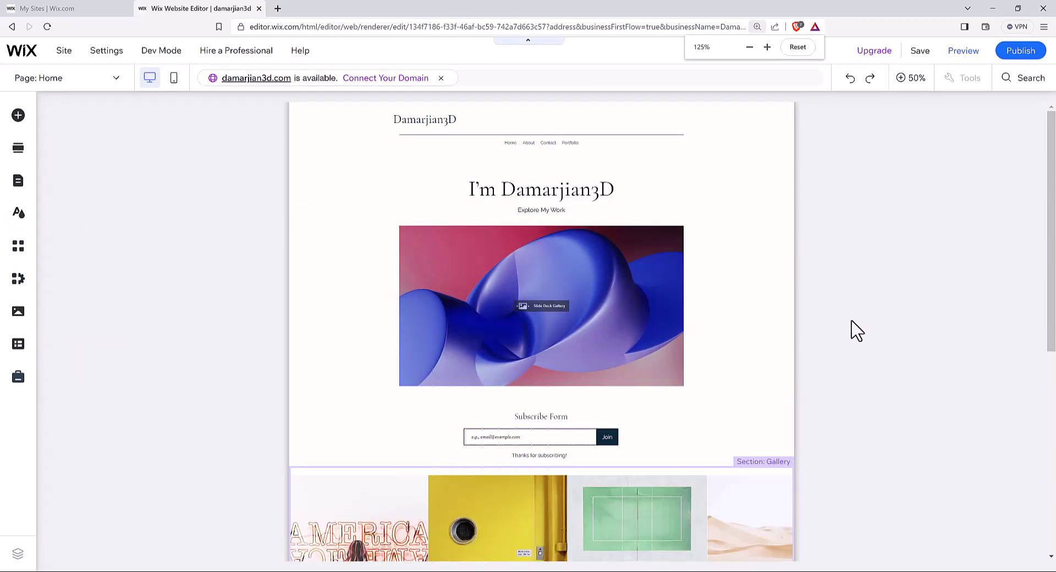
{"action": "key", "text": "ctrl+minus"}
{"action": "key", "text": "ctrl+minus"}
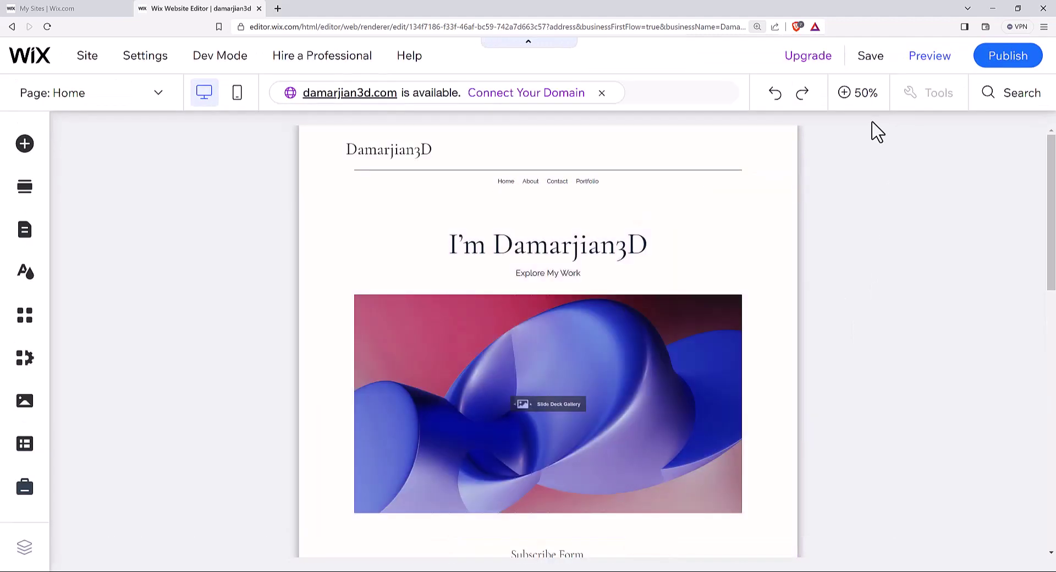
{"action": "key", "text": "ctrl+plus"}
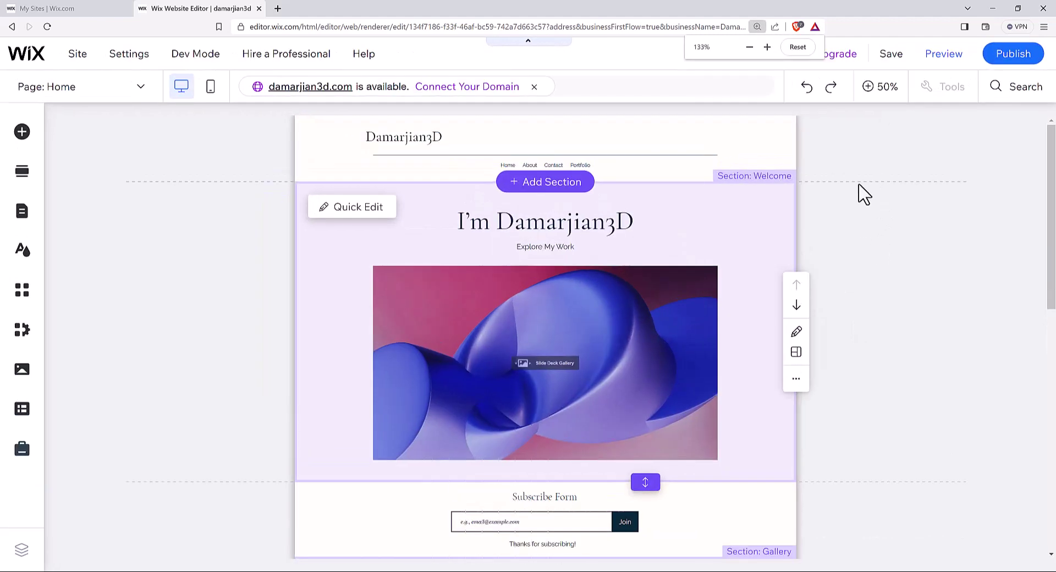
{"action": "left_click", "coordinate": [889, 84]}
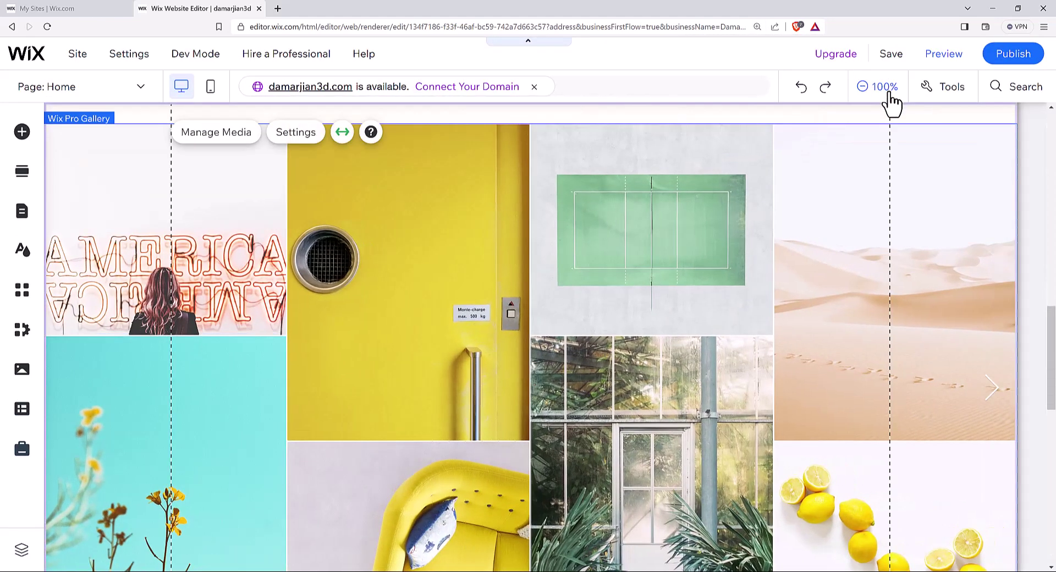
{"action": "scroll", "coordinate": [681, 344], "scroll_direction": "up", "scroll_amount": 10}
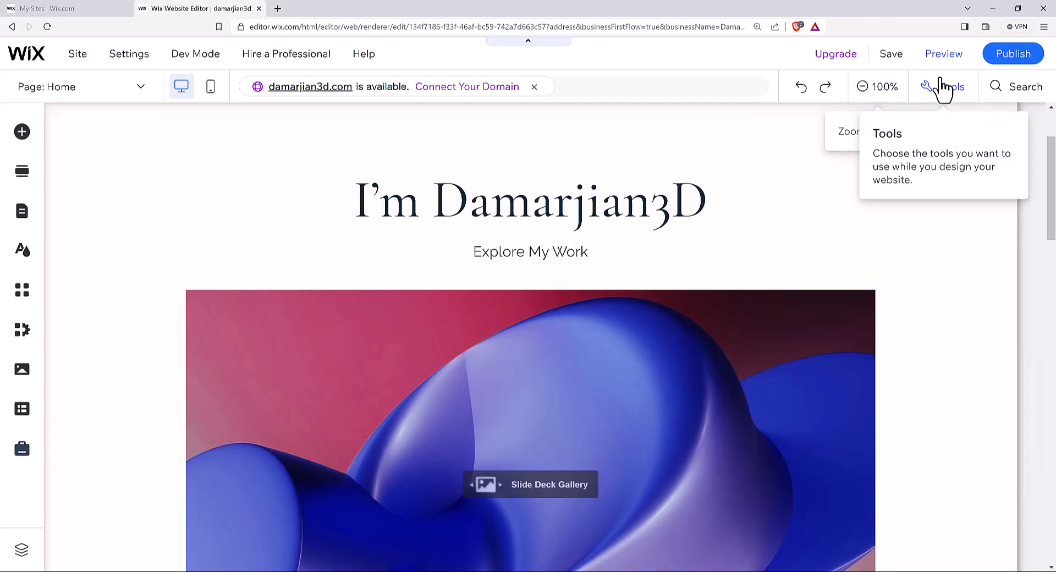
- Turn the editor's Toolbar on and back off, and display the Layers panel
{"action": "left_click", "coordinate": [947, 91]}
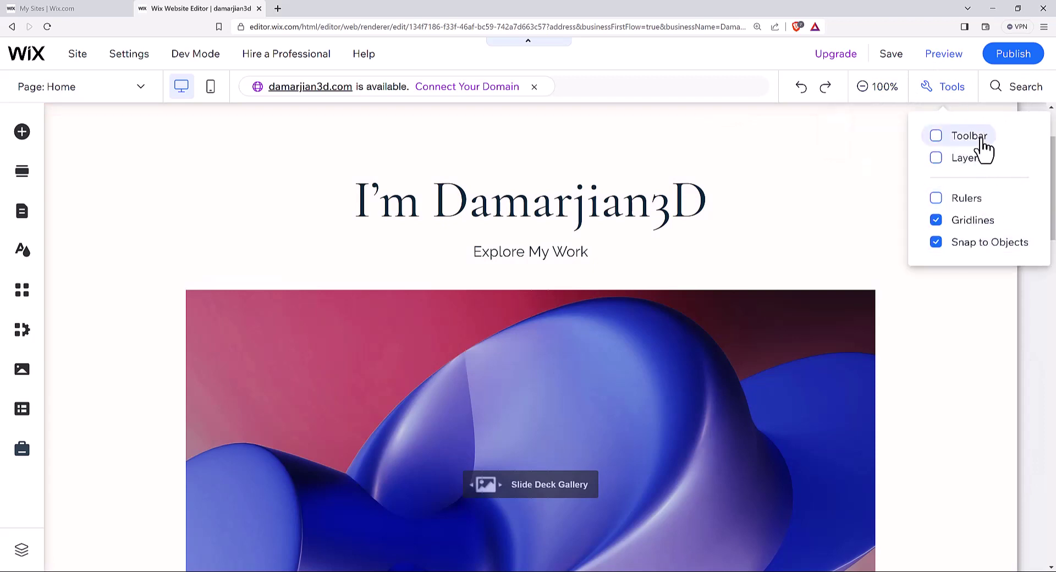
{"action": "left_click", "coordinate": [983, 148]}
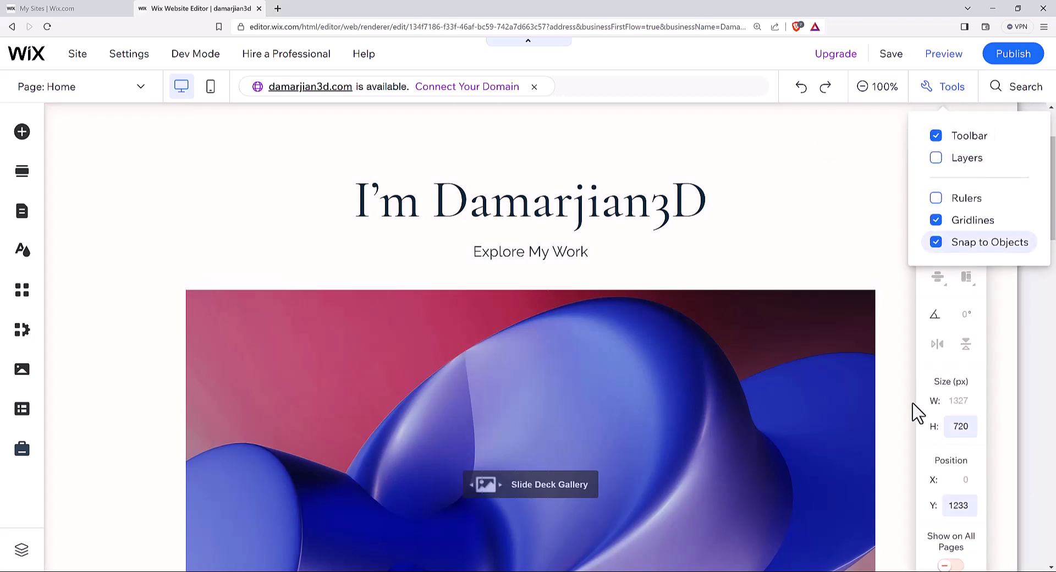
{"action": "left_click", "coordinate": [957, 138]}
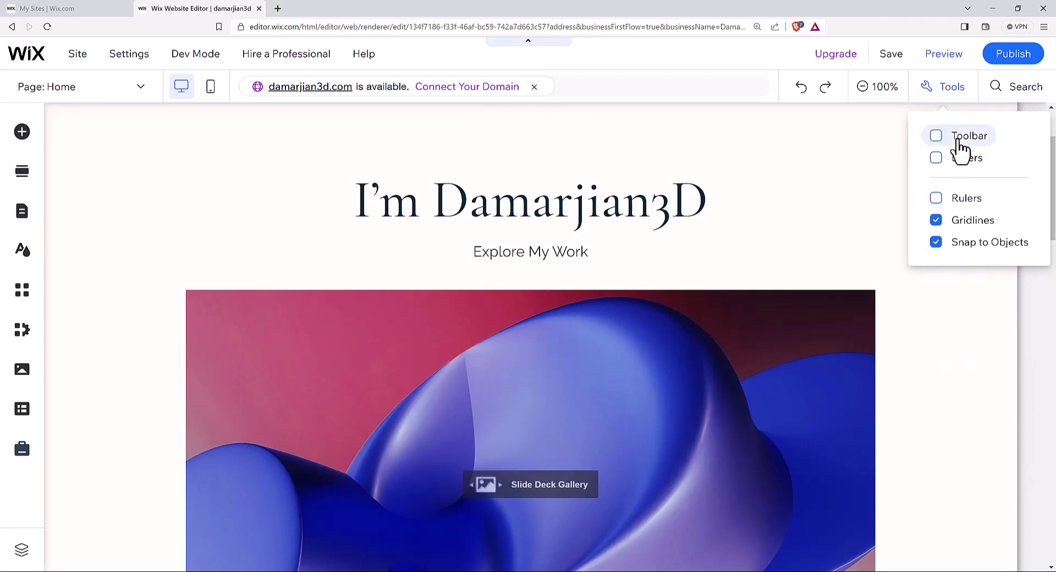
{"action": "left_click", "coordinate": [963, 159]}
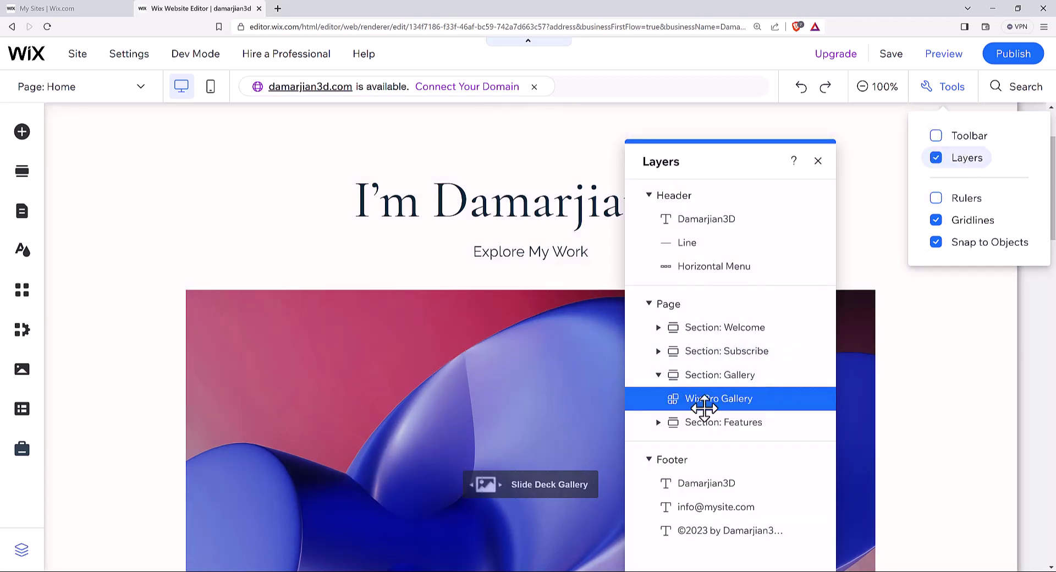
- Collapse, expand and collapse again the Gallery section in the Layers panel to inspect its contents
{"action": "left_click", "coordinate": [659, 376]}
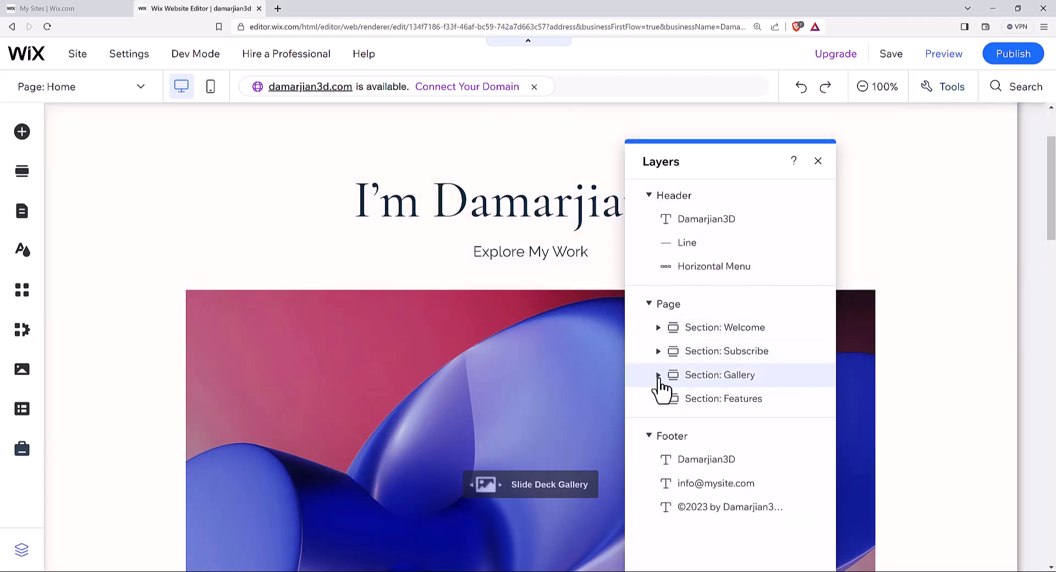
{"action": "left_click", "coordinate": [659, 376]}
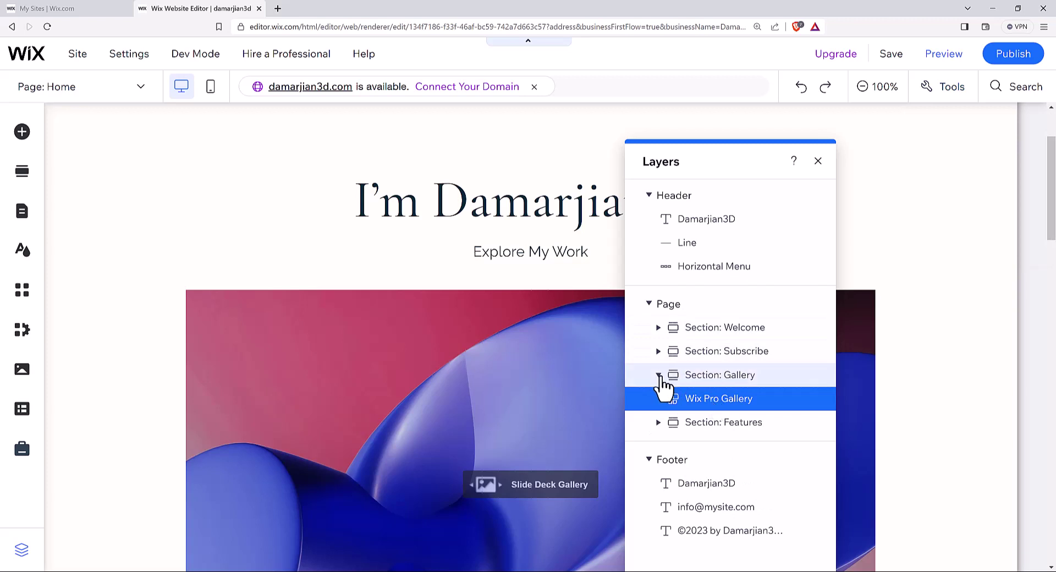
{"action": "left_click", "coordinate": [658, 376]}
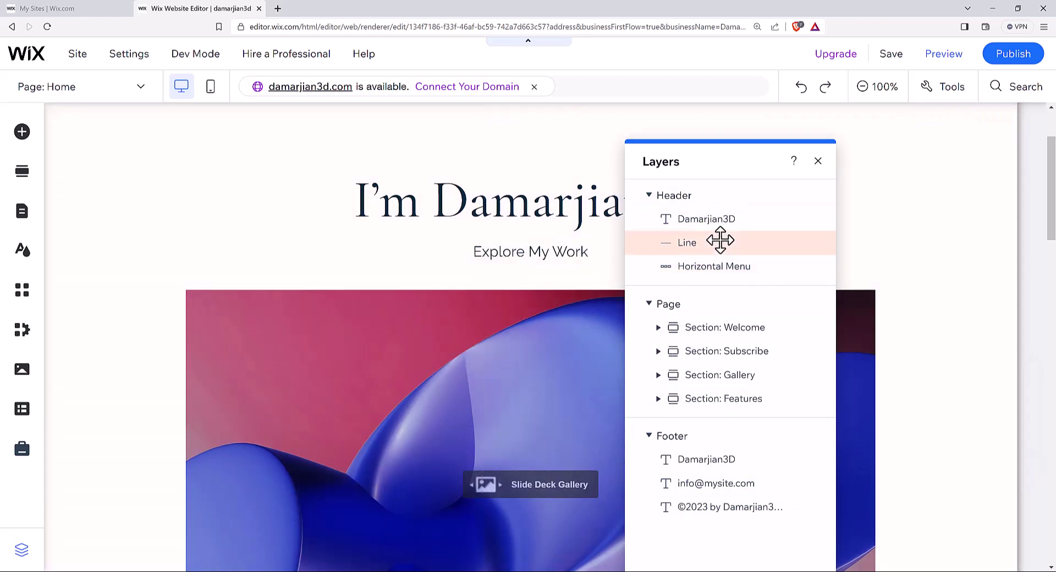
- Select the header line, the "I'm Damarjian3D" heading and the Gallery section in turn, and close the Layers panel
{"action": "left_click", "coordinate": [719, 241]}
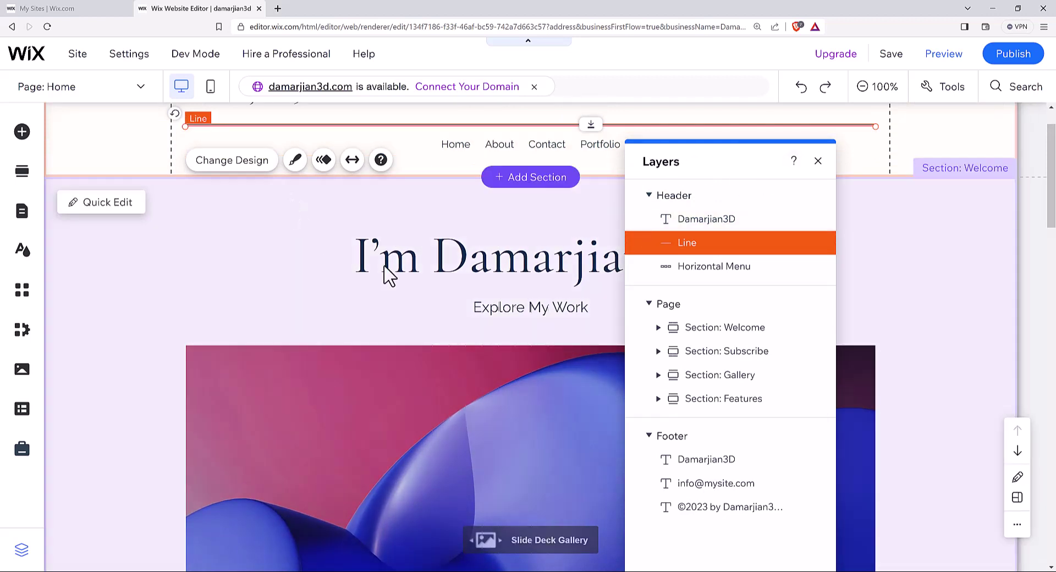
{"action": "left_click", "coordinate": [487, 323]}
{"action": "left_click", "coordinate": [502, 330]}
{"action": "left_click", "coordinate": [498, 266]}
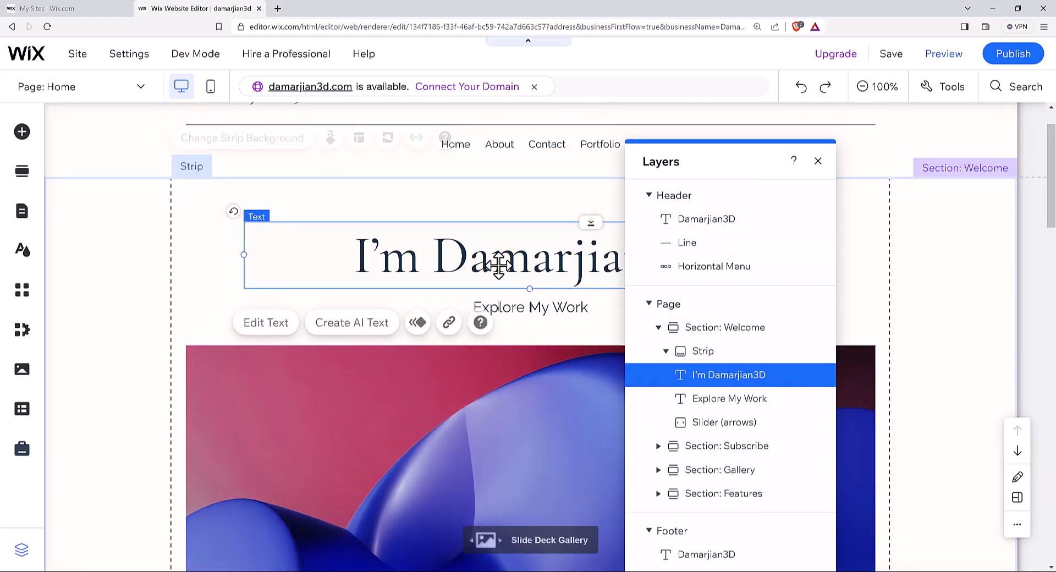
{"action": "left_click", "coordinate": [743, 375]}
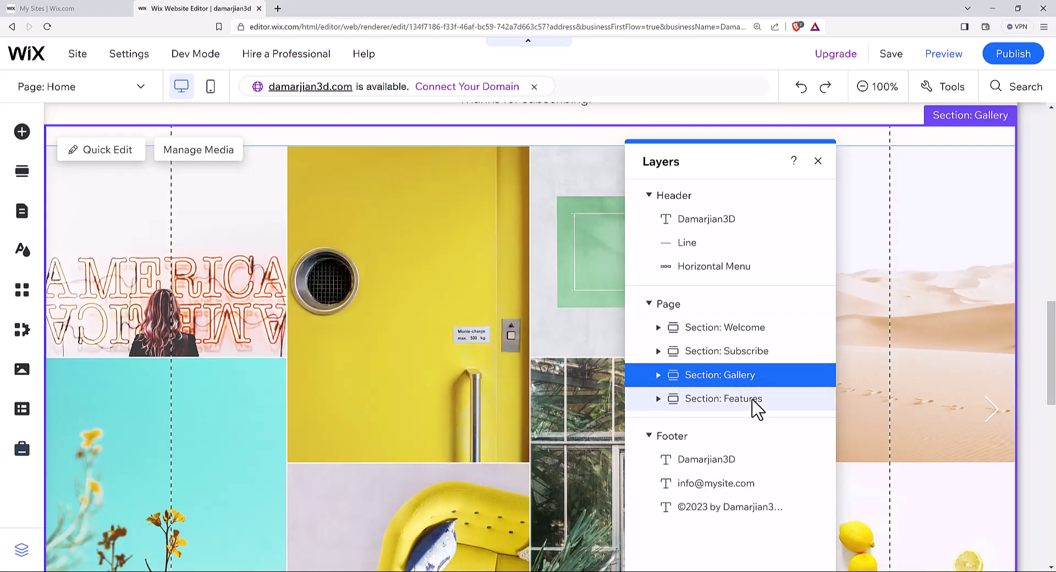
{"action": "left_click", "coordinate": [818, 161]}
{"action": "scroll", "coordinate": [681, 212], "scroll_direction": "up", "scroll_amount": 10}
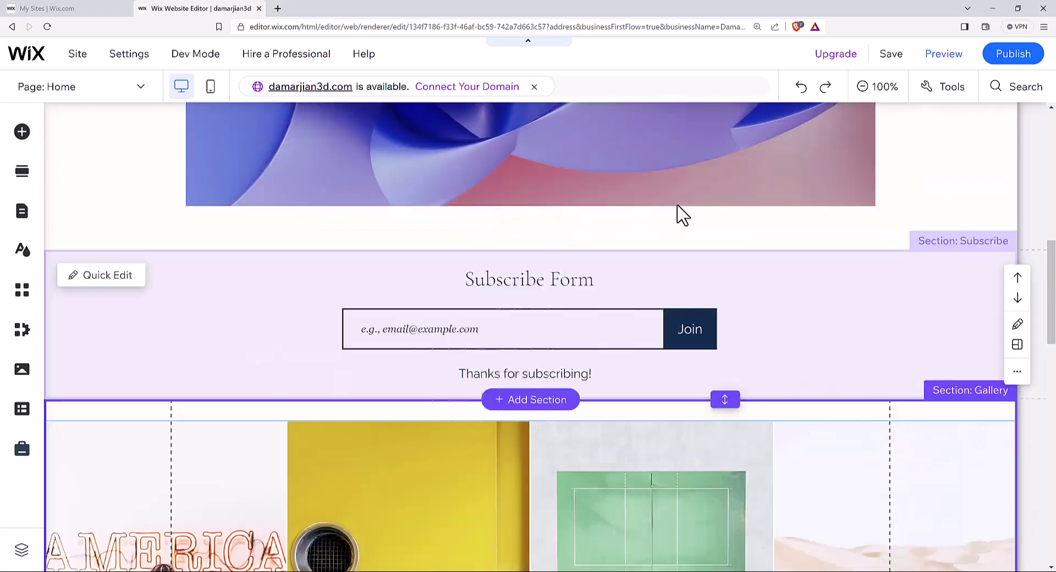
{"action": "scroll", "coordinate": [680, 207], "scroll_direction": "up", "scroll_amount": 4}
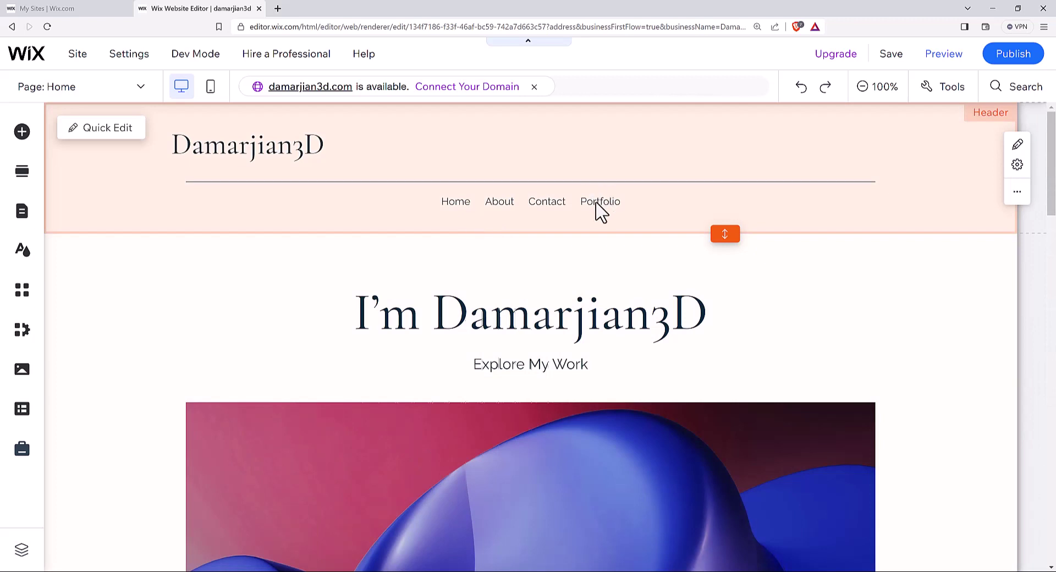
- Switch the editor to the Portfolio site page and look through its project images
{"action": "left_click", "coordinate": [141, 87]}
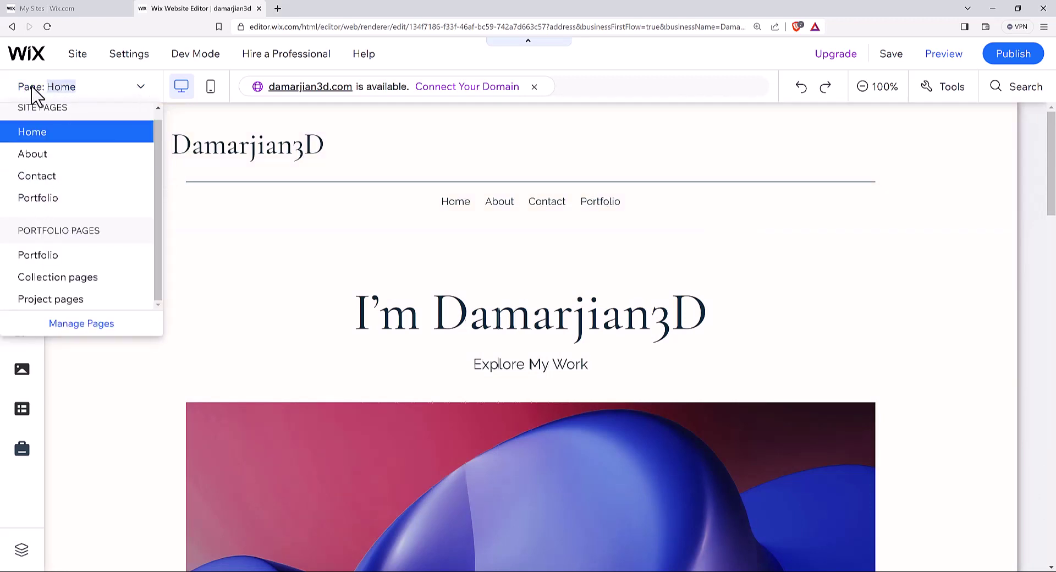
{"action": "left_click", "coordinate": [69, 202]}
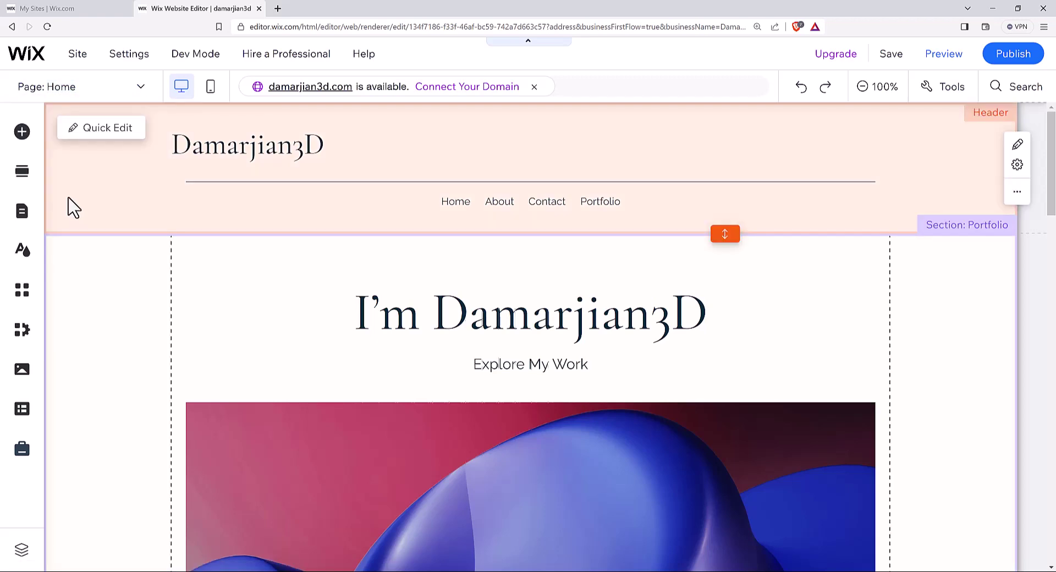
{"action": "scroll", "coordinate": [605, 237], "scroll_direction": "down", "scroll_amount": 4}
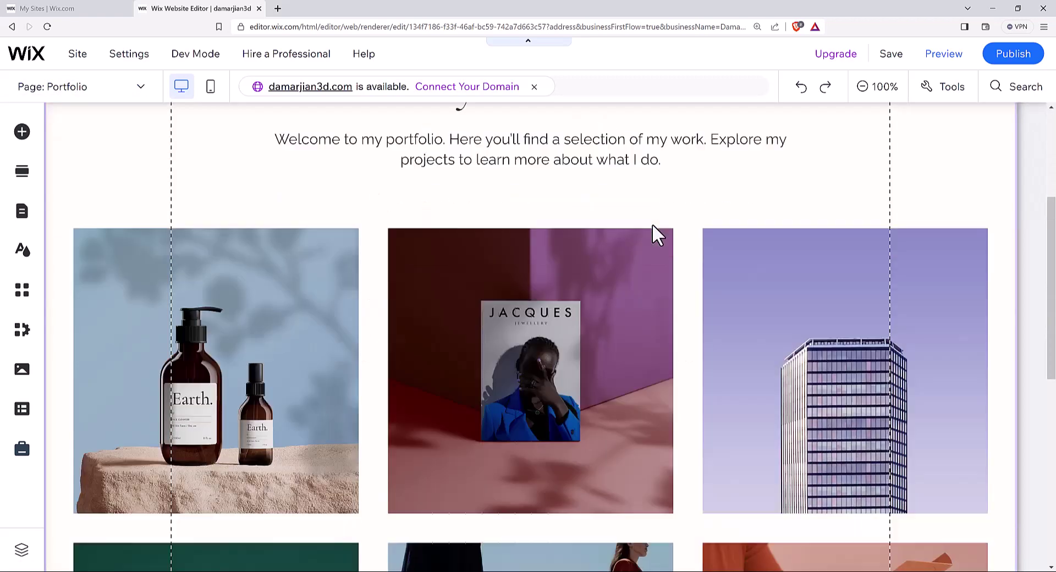
{"action": "scroll", "coordinate": [645, 309], "scroll_direction": "down", "scroll_amount": 6}
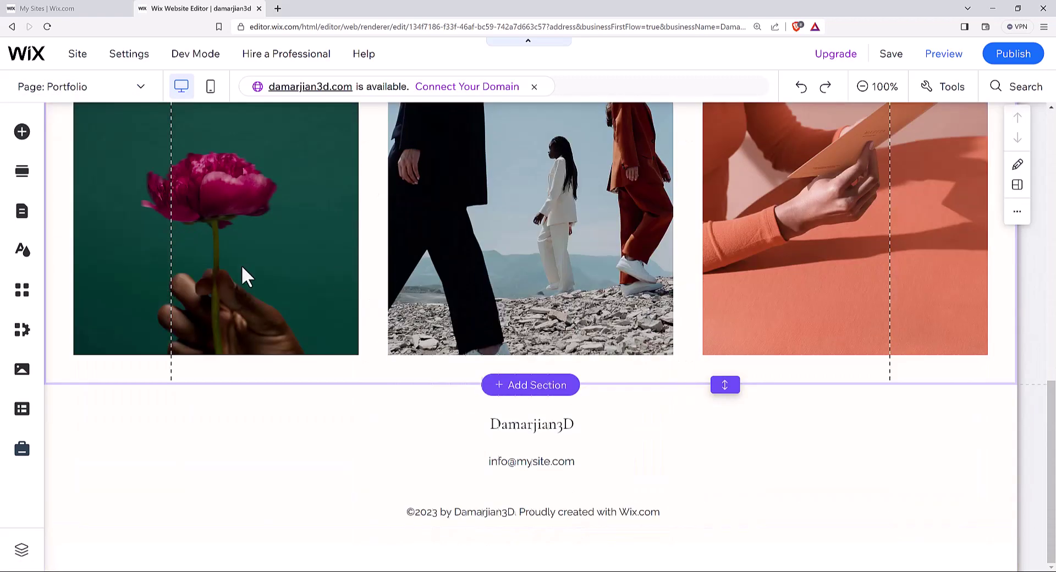
{"action": "scroll", "coordinate": [104, 270], "scroll_direction": "up", "scroll_amount": 2}
{"action": "scroll", "coordinate": [687, 237], "scroll_direction": "up", "scroll_amount": 4}
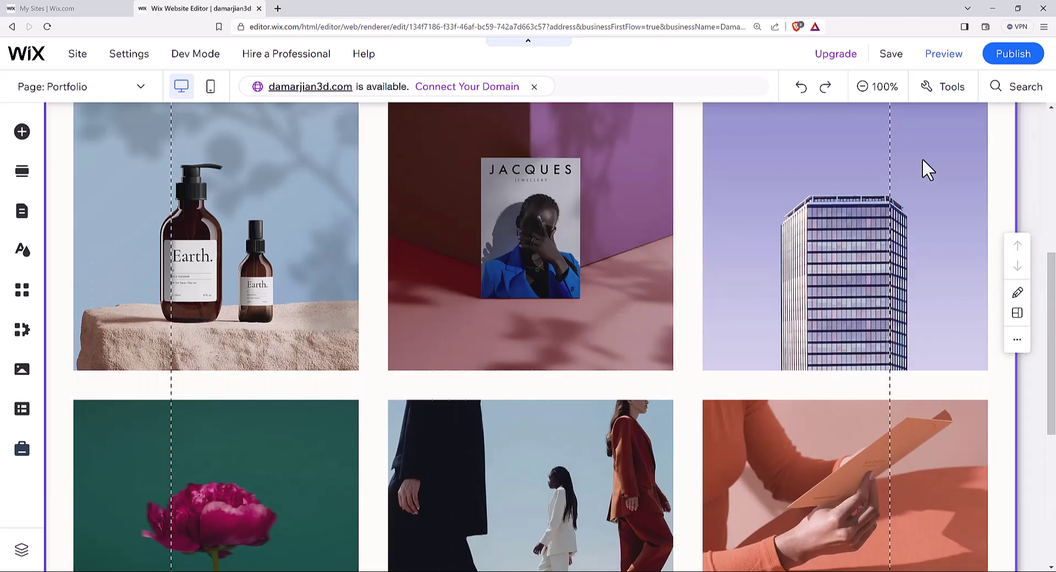
- Inspect the options of the portfolio page element and its project grid, and open Quick Edit for the Portfolio section
{"action": "left_click", "coordinate": [919, 217]}
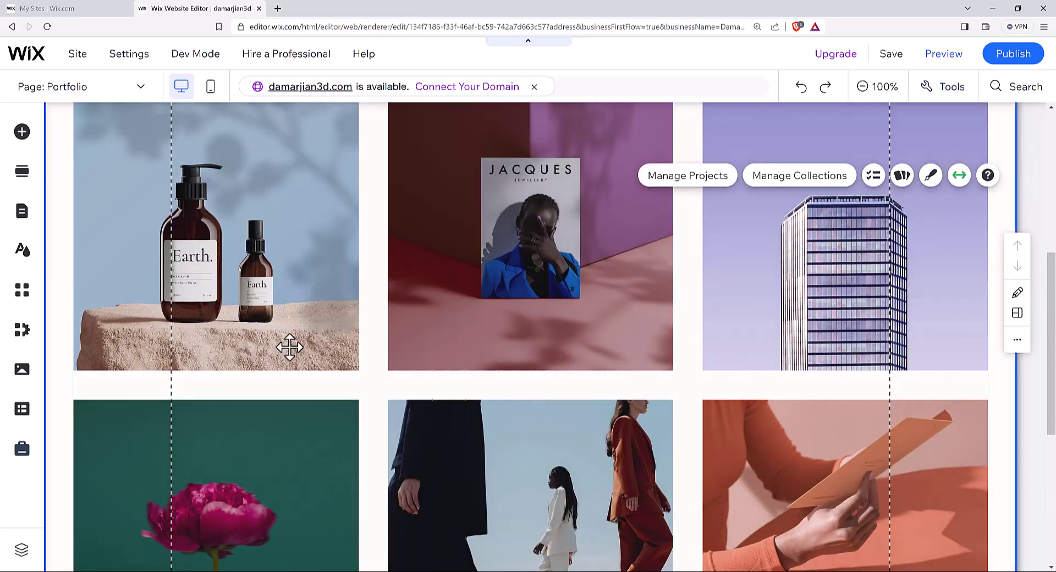
{"action": "left_click", "coordinate": [136, 401]}
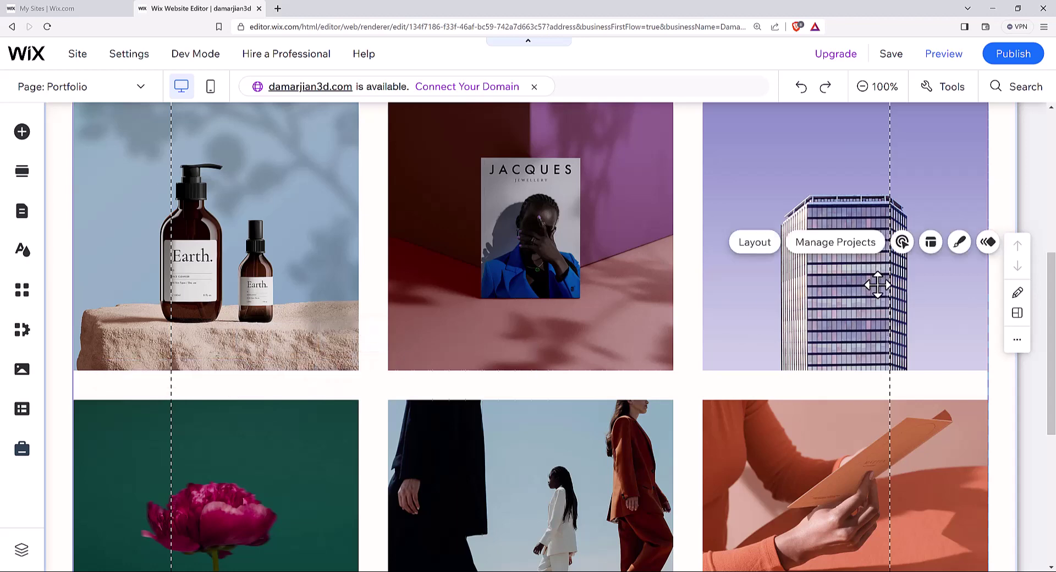
{"action": "left_click", "coordinate": [1017, 313]}
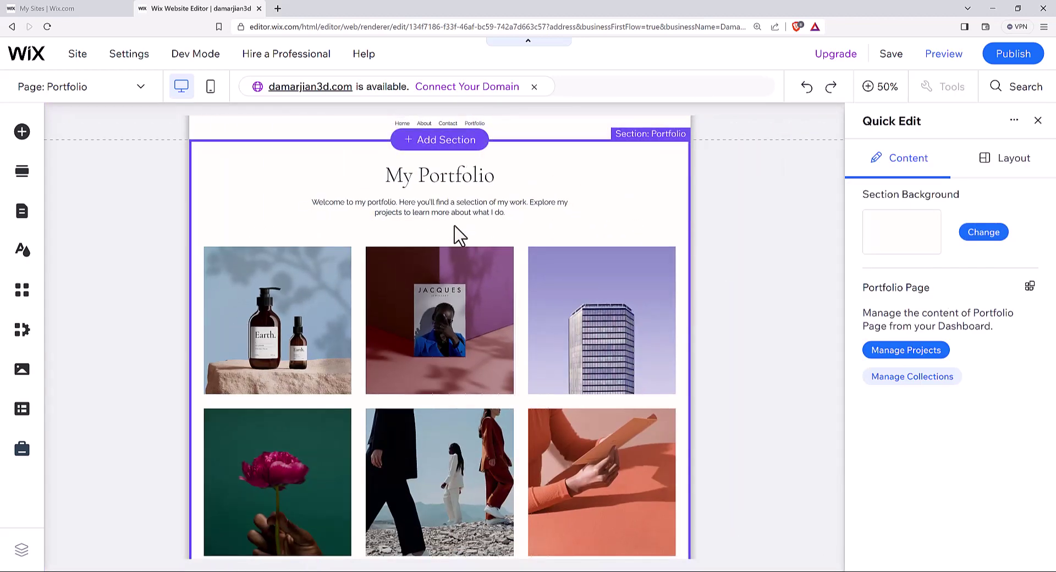
{"action": "scroll", "coordinate": [467, 253], "scroll_direction": "down", "scroll_amount": 2}
{"action": "scroll", "coordinate": [481, 272], "scroll_direction": "up", "scroll_amount": 3}
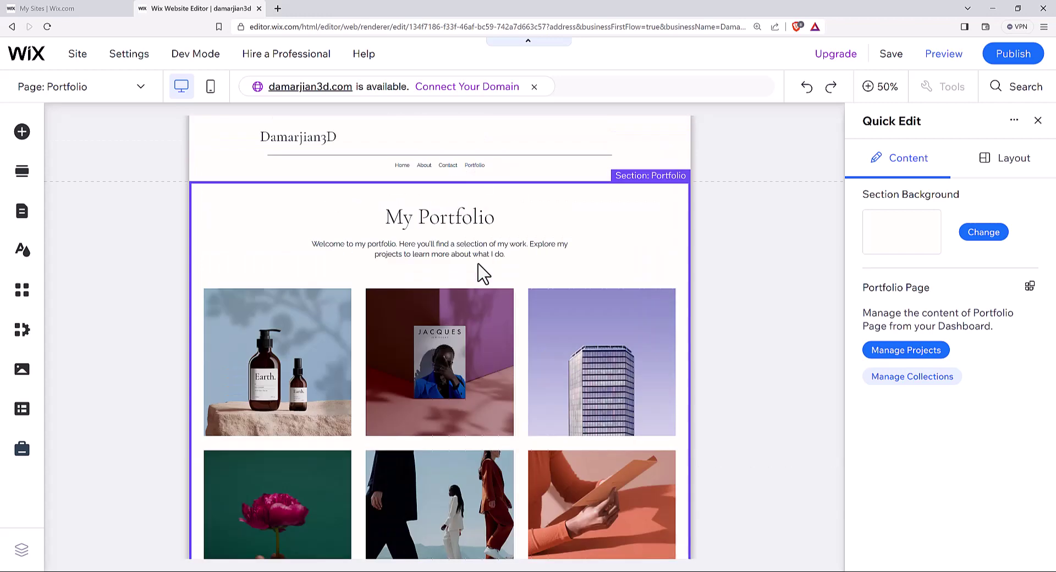
- Browse the preset backgrounds for the Portfolio section and set its background color to the lime green in My colors
{"action": "left_click", "coordinate": [895, 240]}
{"action": "scroll", "coordinate": [975, 404], "scroll_direction": "down", "scroll_amount": 5}
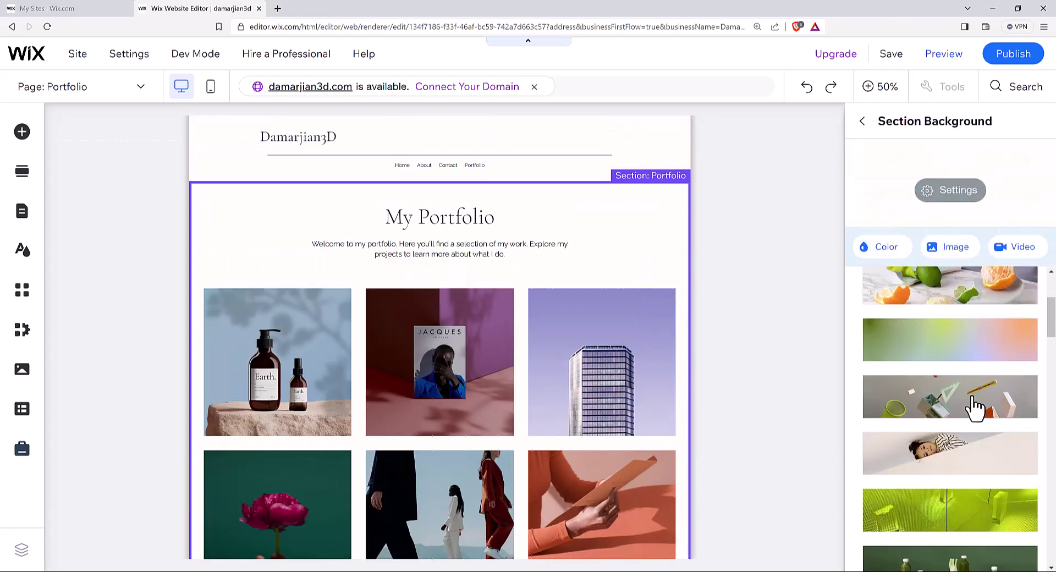
{"action": "scroll", "coordinate": [974, 404], "scroll_direction": "down", "scroll_amount": 10}
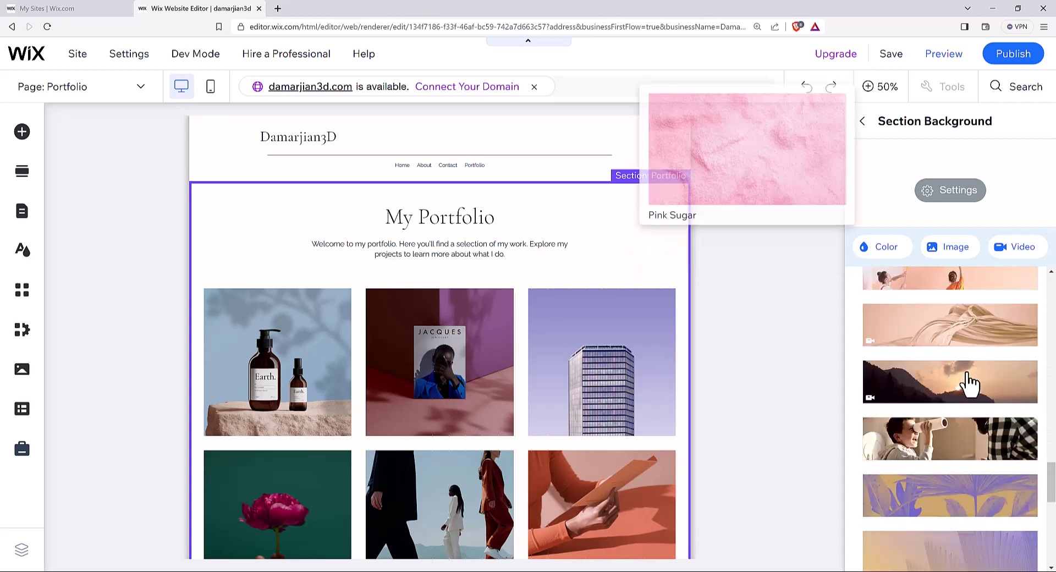
{"action": "scroll", "coordinate": [970, 377], "scroll_direction": "down", "scroll_amount": 3}
{"action": "left_click", "coordinate": [867, 250]}
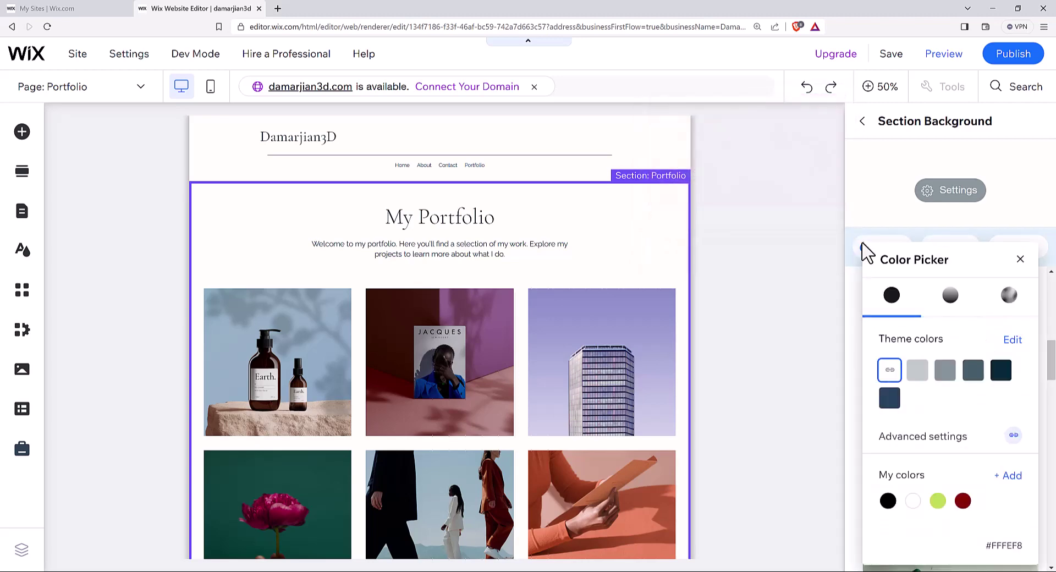
{"action": "left_click", "coordinate": [974, 374]}
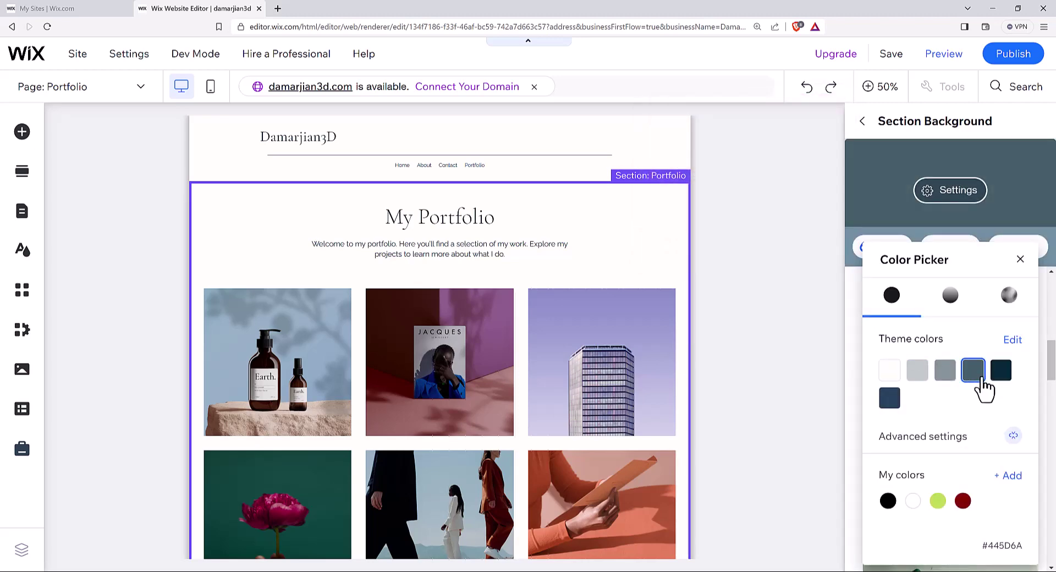
{"action": "left_click", "coordinate": [938, 500]}
{"action": "left_click", "coordinate": [924, 228]}
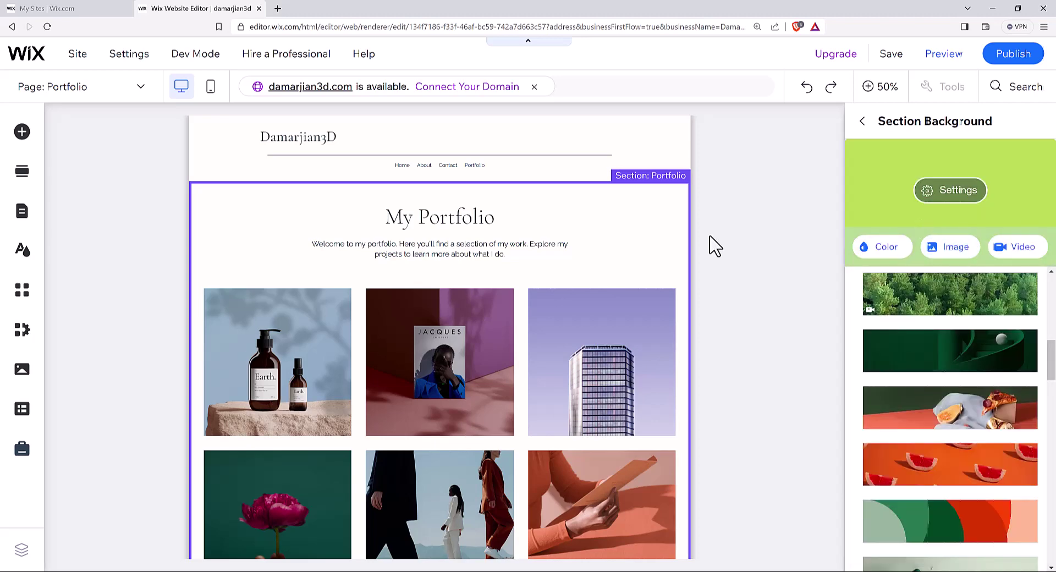
{"action": "scroll", "coordinate": [536, 250], "scroll_direction": "down", "scroll_amount": 3}
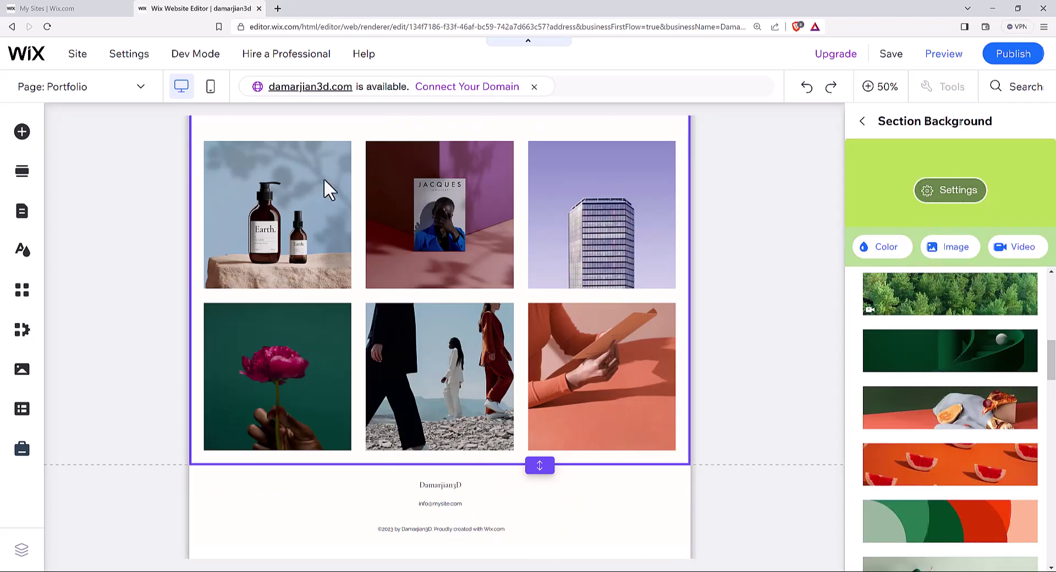
{"action": "scroll", "coordinate": [616, 341], "scroll_direction": "up", "scroll_amount": 3}
- Browse the Media from Wix images for the section background, and leave the picker and Quick Edit without choosing one
{"action": "left_click", "coordinate": [959, 247]}
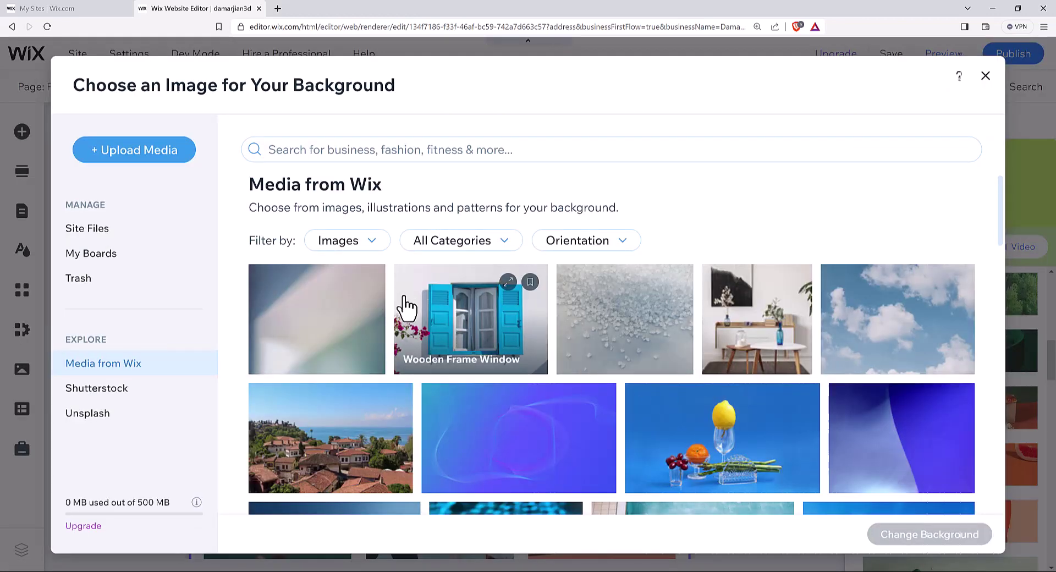
{"action": "scroll", "coordinate": [404, 307], "scroll_direction": "down", "scroll_amount": 6}
{"action": "scroll", "coordinate": [862, 160], "scroll_direction": "up", "scroll_amount": 5}
{"action": "left_click", "coordinate": [985, 76]}
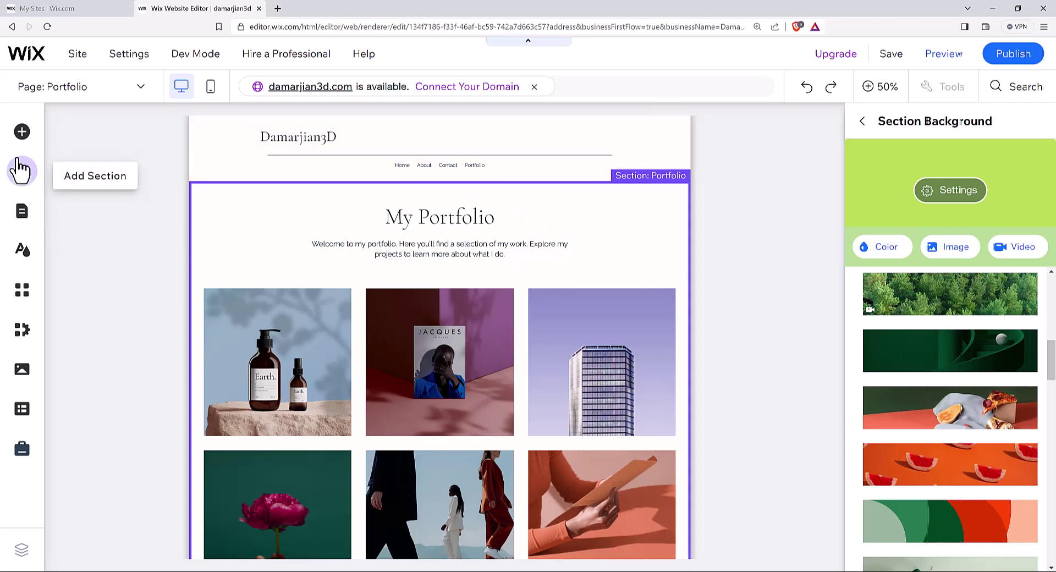
{"action": "key", "text": "Escape"}
- Add a blank page named "Into To Video" and nest it as a subpage under Portfolio in the site menu
{"action": "left_click", "coordinate": [22, 214]}
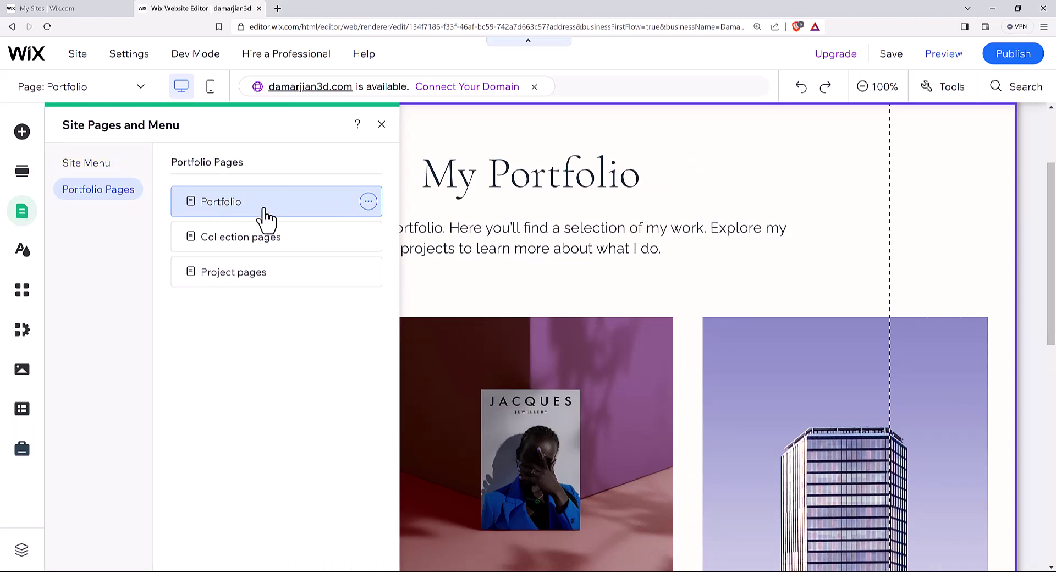
{"action": "left_click", "coordinate": [98, 164]}
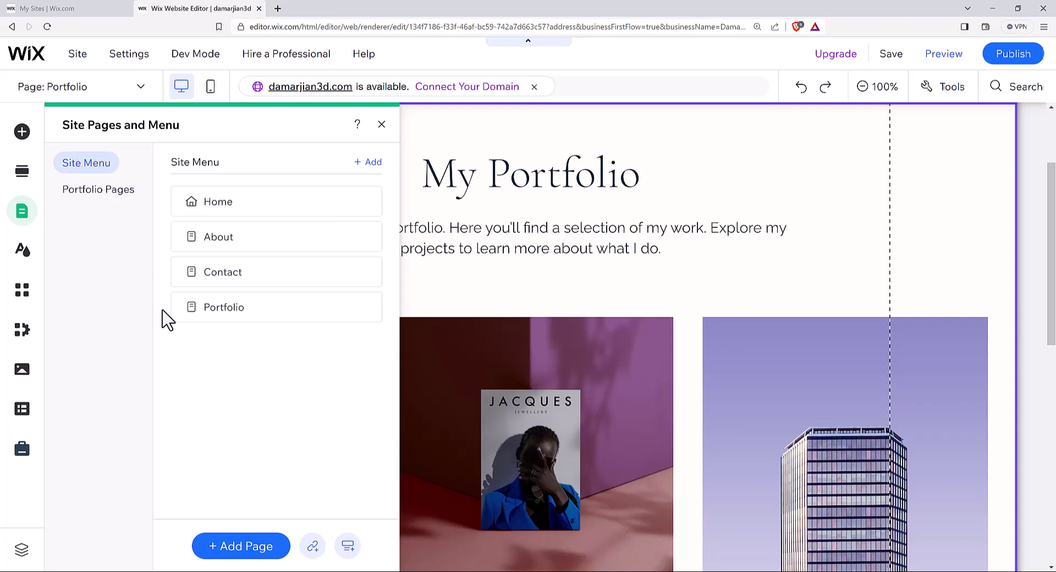
{"action": "left_click", "coordinate": [267, 544]}
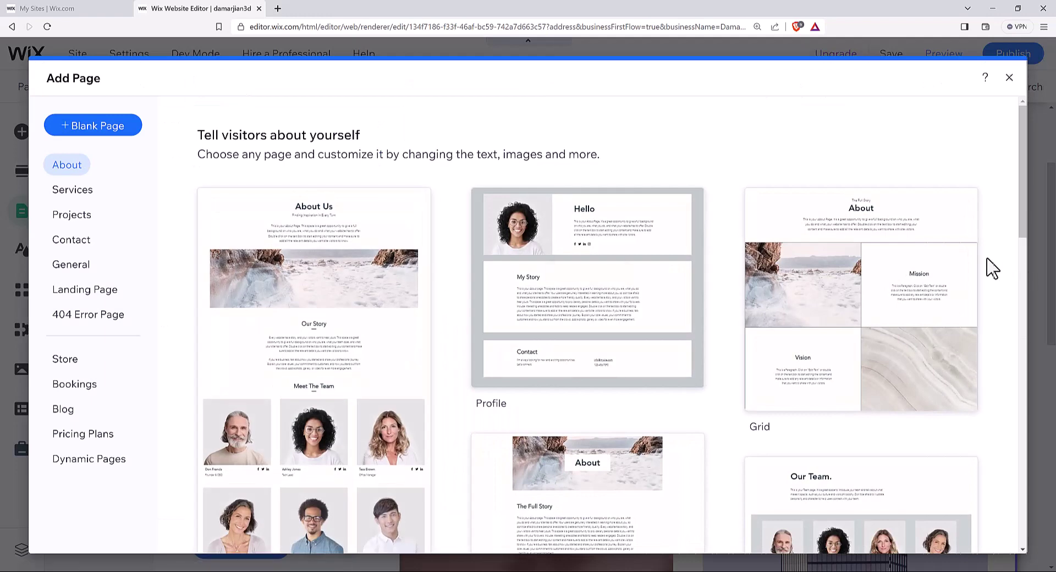
{"action": "left_click", "coordinate": [85, 126]}
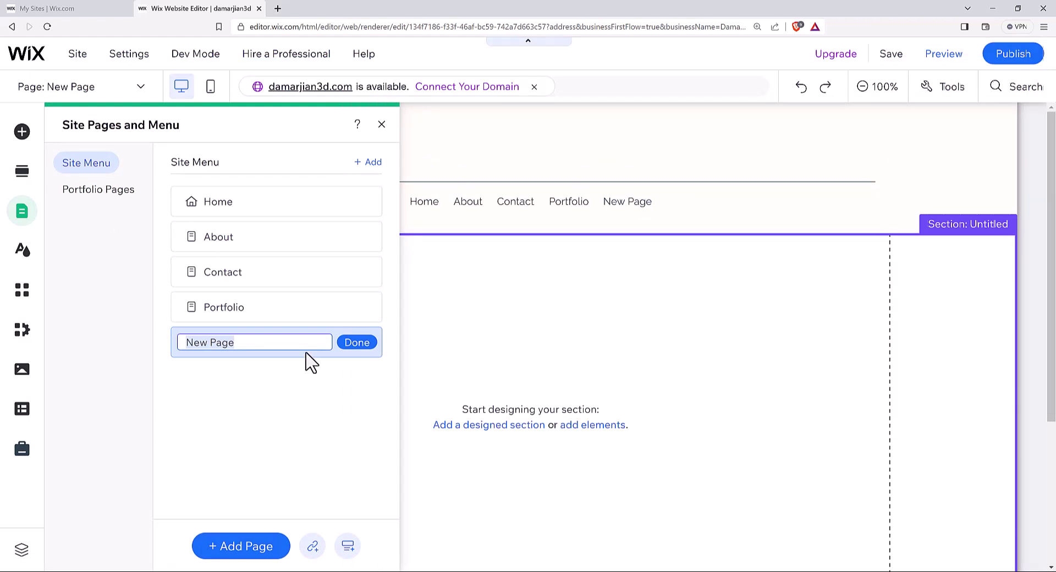
{"action": "type", "text": "Into To Video"}
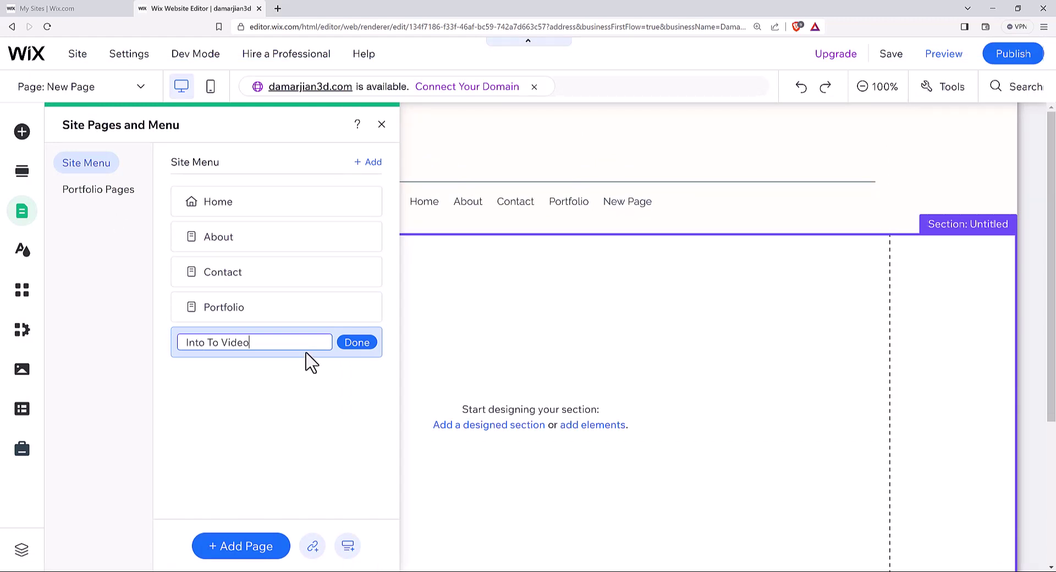
{"action": "left_click", "coordinate": [359, 343]}
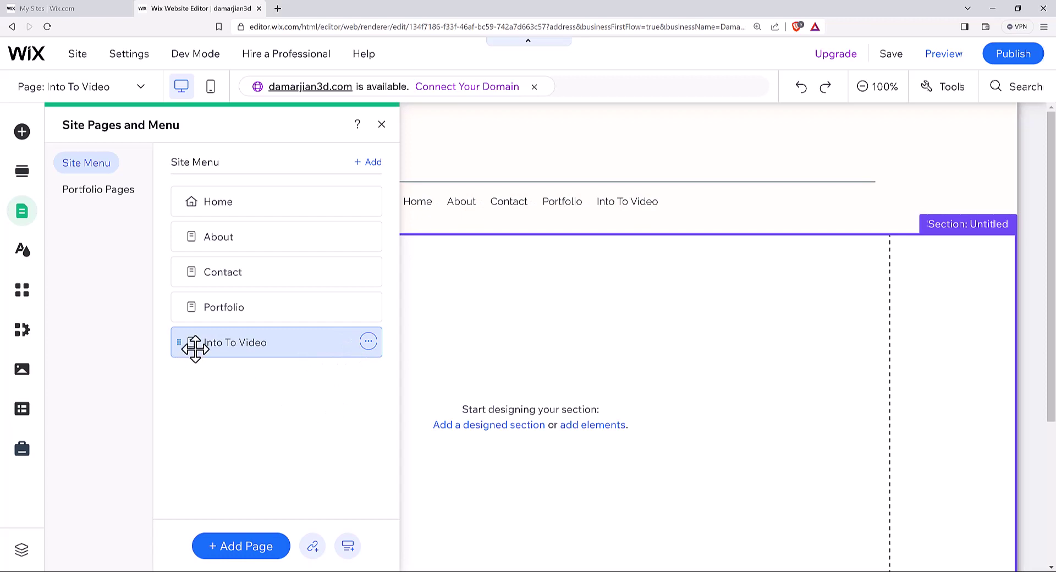
{"action": "mouse_move", "coordinate": [195, 343]}
{"action": "left_mouse_down"}
{"action": "mouse_move", "coordinate": [254, 332]}
{"action": "mouse_move", "coordinate": [191, 342]}
{"action": "mouse_move", "coordinate": [253, 345]}
{"action": "mouse_move", "coordinate": [188, 330]}
{"action": "left_mouse_up"}
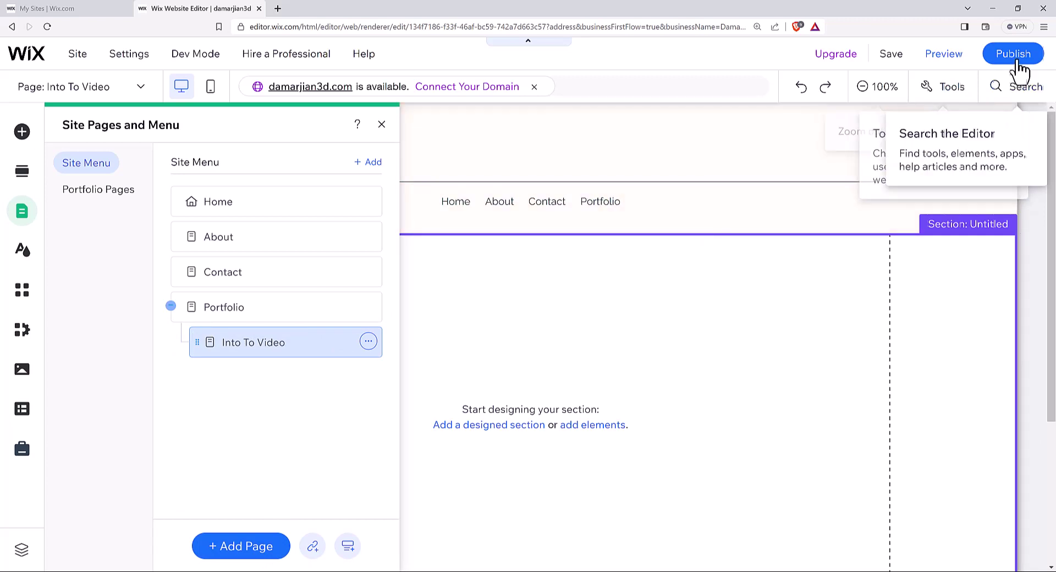
- Preview the site and open the Into To Video page from the Portfolio submenu
{"action": "left_click", "coordinate": [943, 54]}
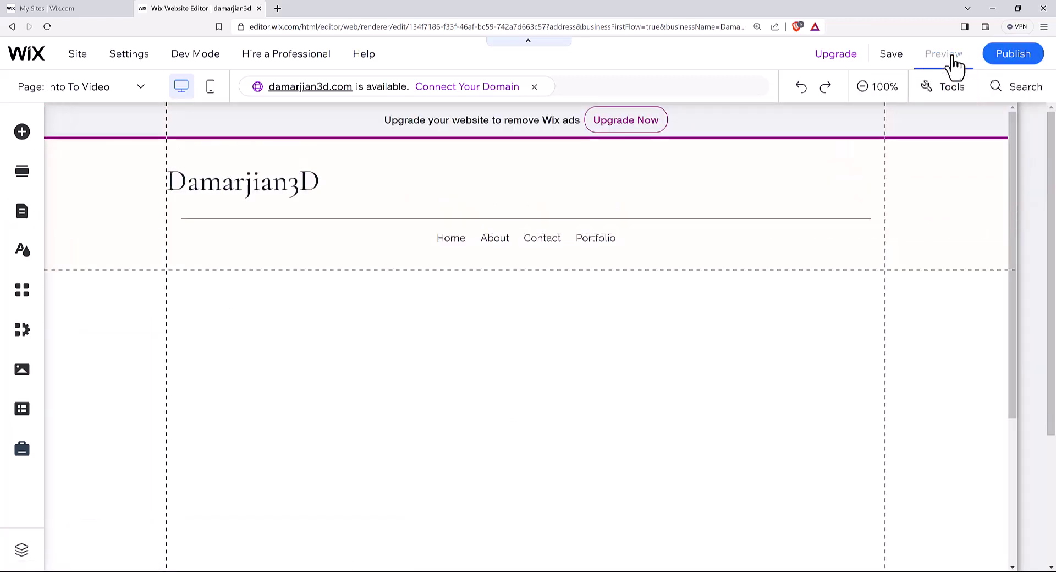
{"action": "mouse_move", "coordinate": [590, 212]}
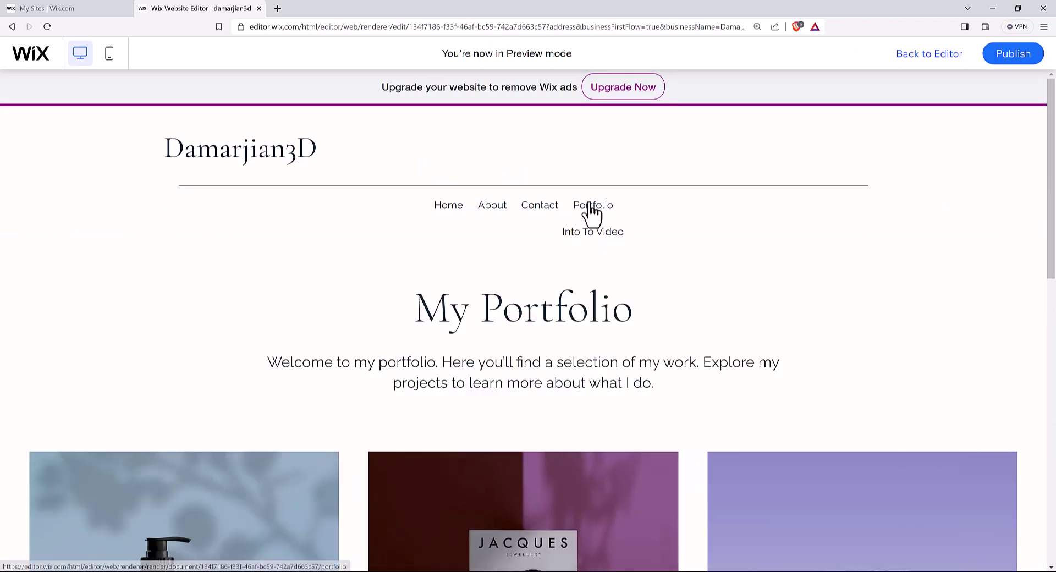
{"action": "left_click", "coordinate": [594, 242]}
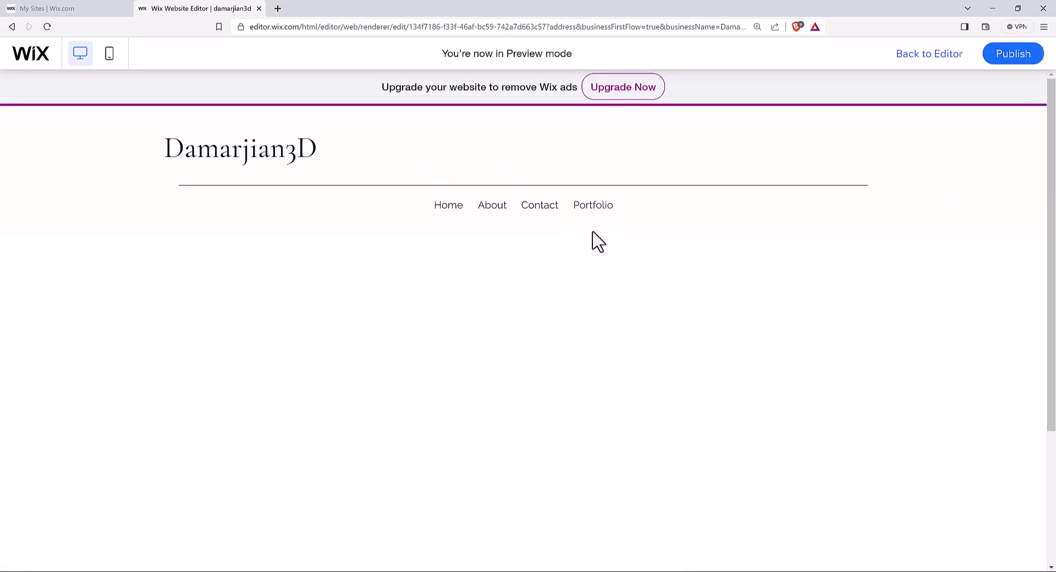
- Look over the empty Into To Video page in the preview and return to the editor
{"action": "scroll", "coordinate": [591, 330], "scroll_direction": "down", "scroll_amount": 5}
{"action": "scroll", "coordinate": [660, 384], "scroll_direction": "up", "scroll_amount": 5}
{"action": "left_click", "coordinate": [933, 55]}
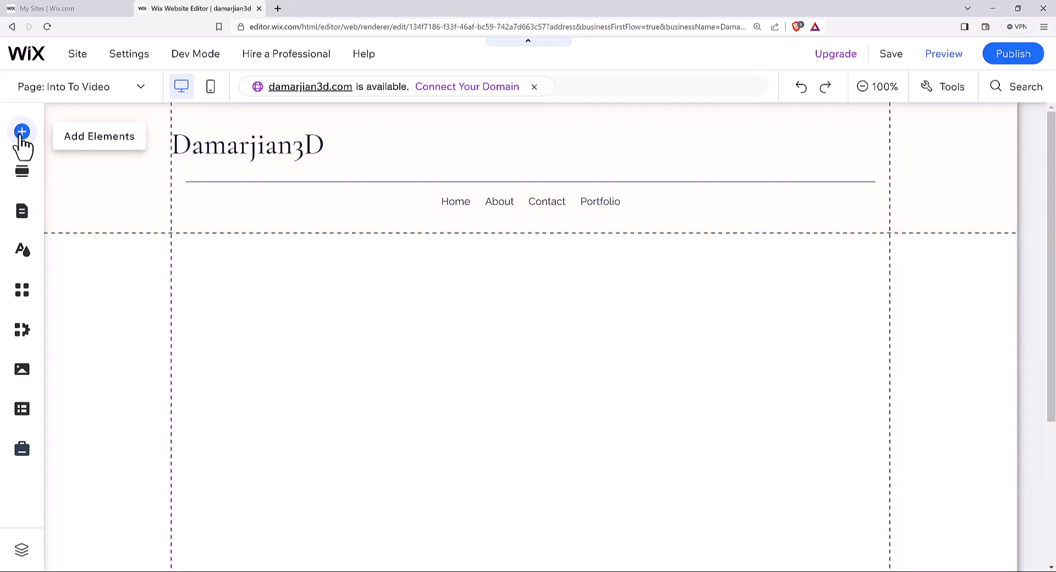
- Add a Heading 1 themed text to the page and place it near the top of the empty section
{"action": "left_click", "coordinate": [22, 132]}
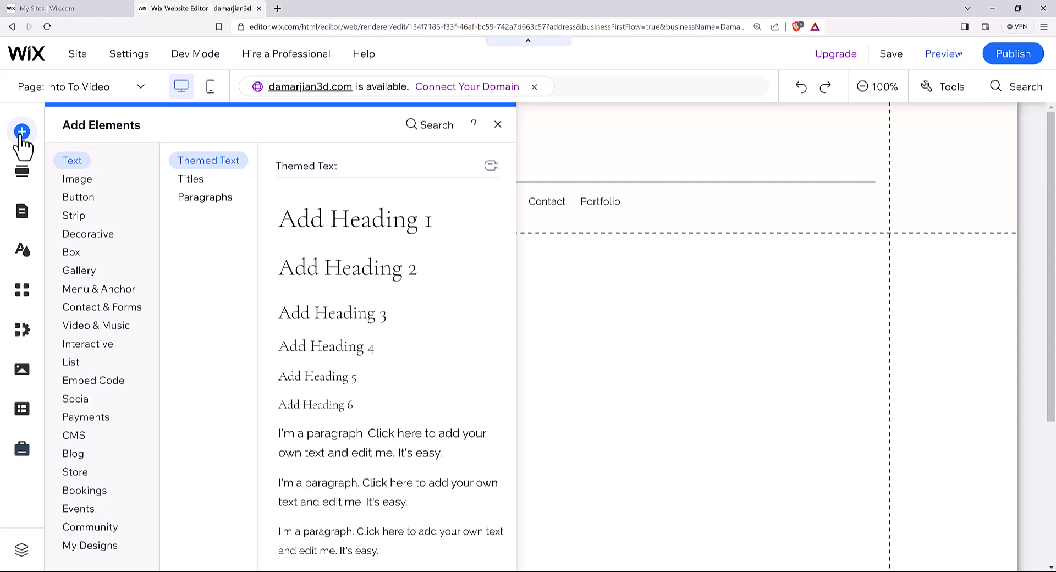
{"action": "left_click", "coordinate": [201, 180]}
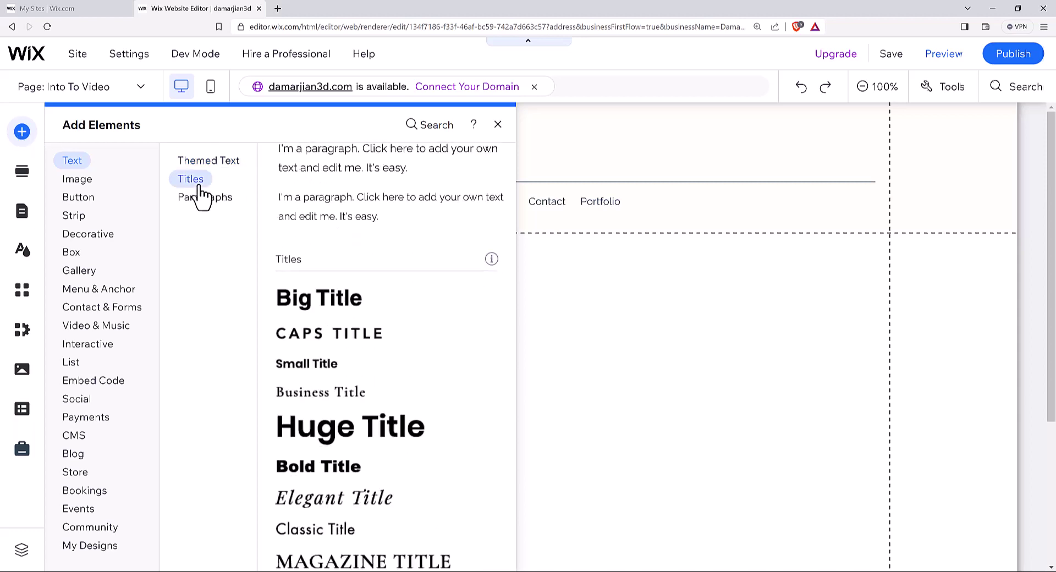
{"action": "left_click", "coordinate": [207, 160]}
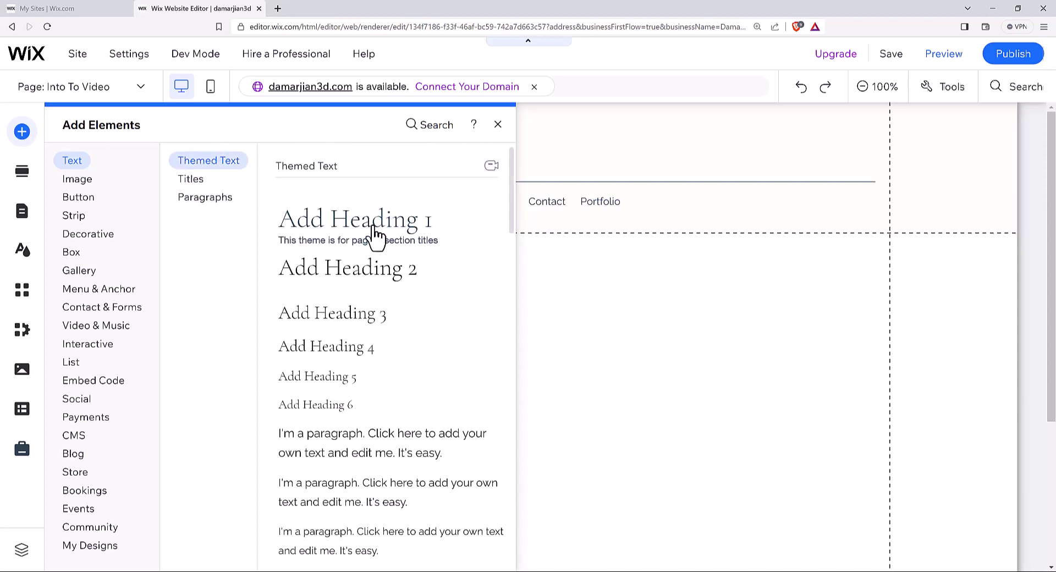
{"action": "left_click_drag", "start_coordinate": [372, 236], "coordinate": [373, 236]}
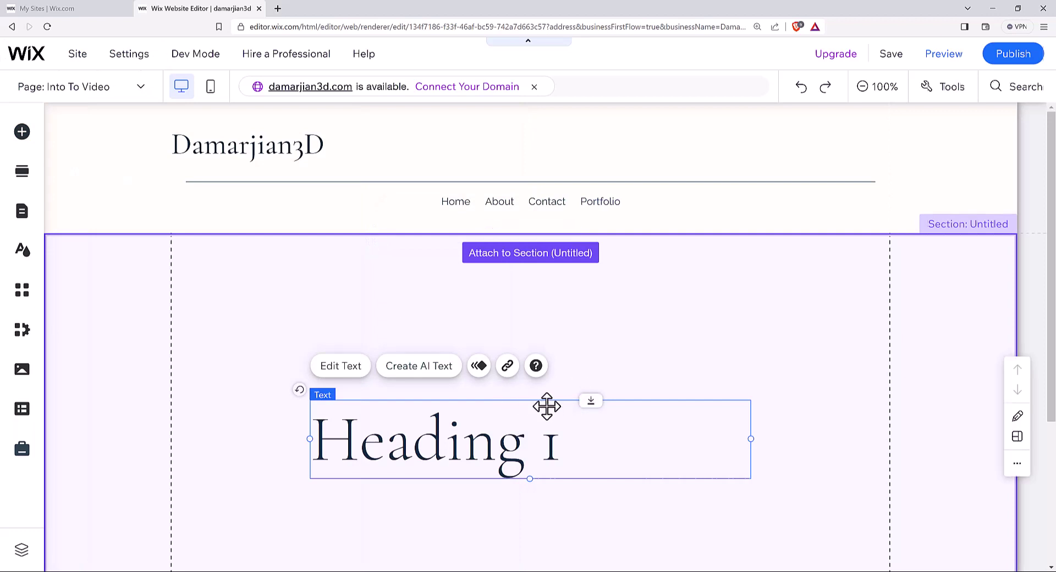
{"action": "left_click_drag", "start_coordinate": [546, 406], "coordinate": [540, 263]}
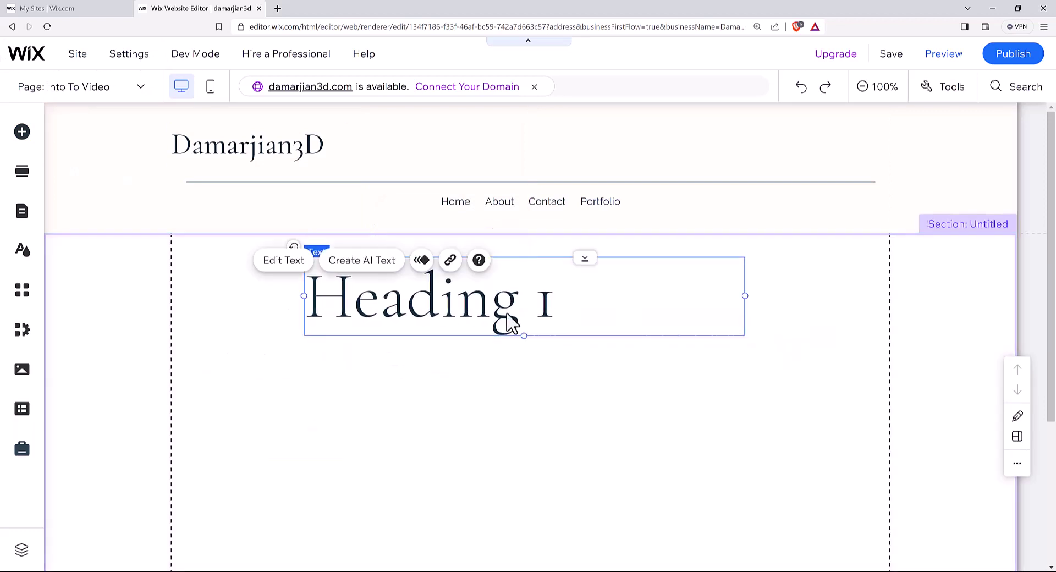
- Replace the heading's placeholder text with "PSA: Public...."
{"action": "double_click", "coordinate": [465, 317]}
{"action": "type", "text": "PSA: Public..."}
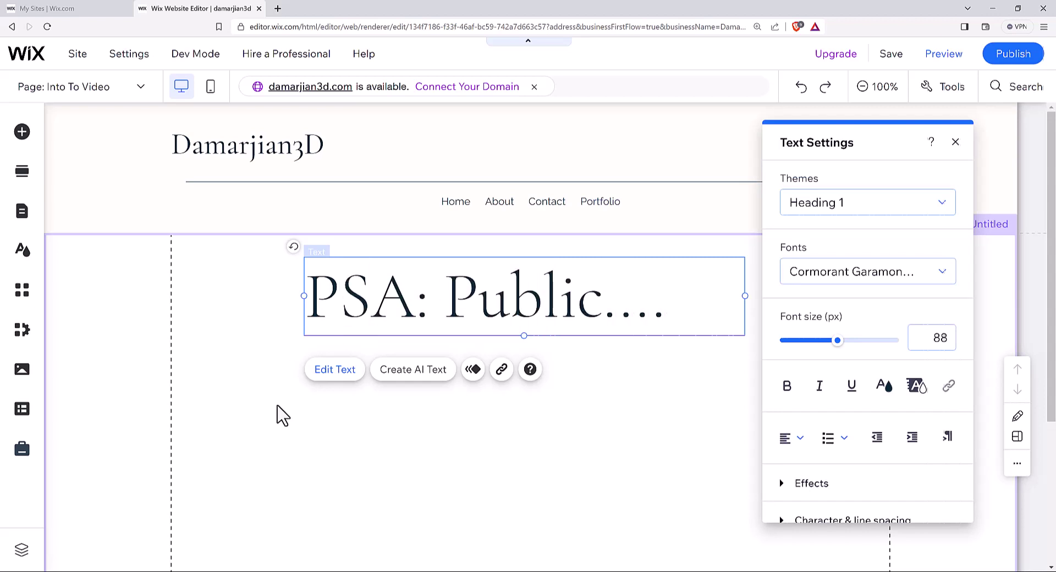
{"action": "left_click", "coordinate": [323, 435]}
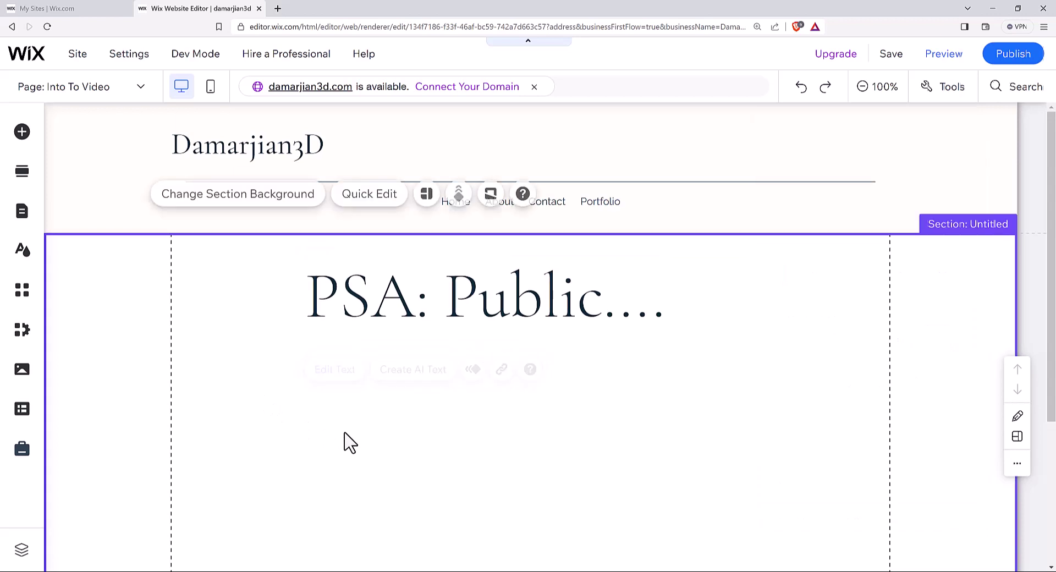
- Browse the Embed Code, Social and Video & Music elements, including Wix Video, Audio Players and Video Mask
{"action": "left_click", "coordinate": [23, 137]}
{"action": "left_click", "coordinate": [93, 381]}
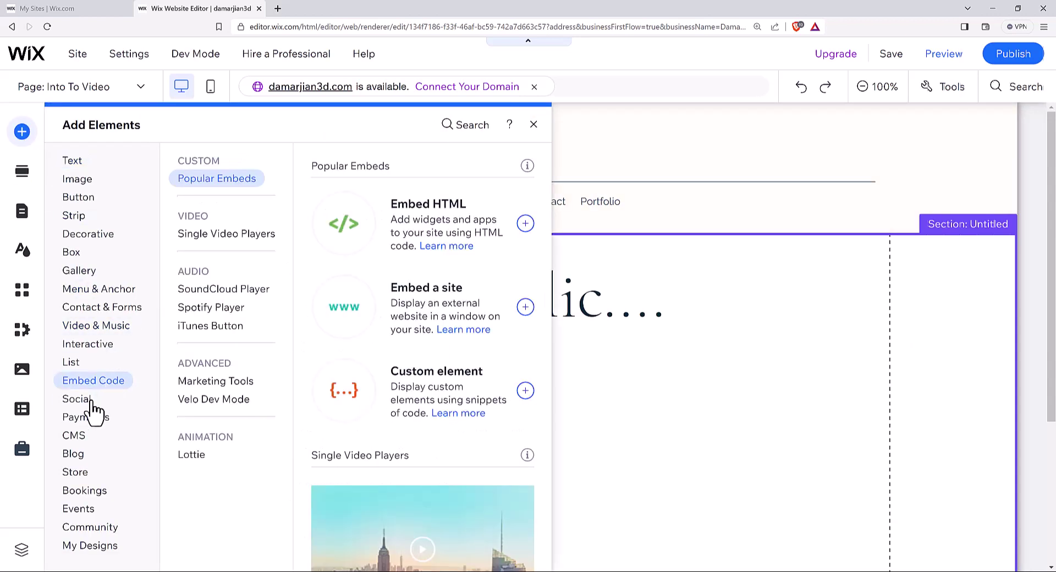
{"action": "left_click", "coordinate": [92, 400]}
{"action": "left_click", "coordinate": [94, 324]}
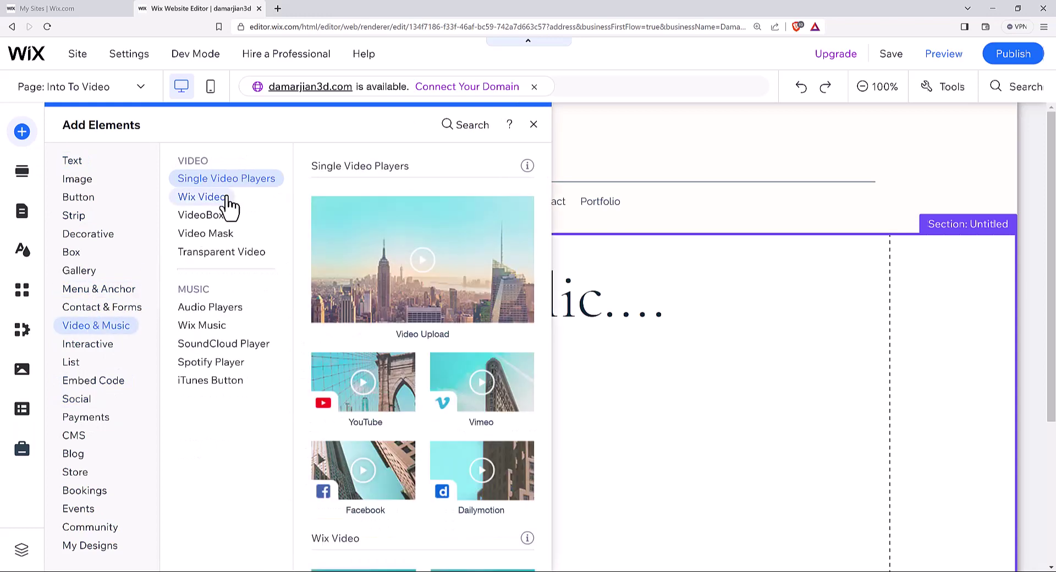
{"action": "left_click", "coordinate": [203, 196]}
{"action": "left_click", "coordinate": [227, 305]}
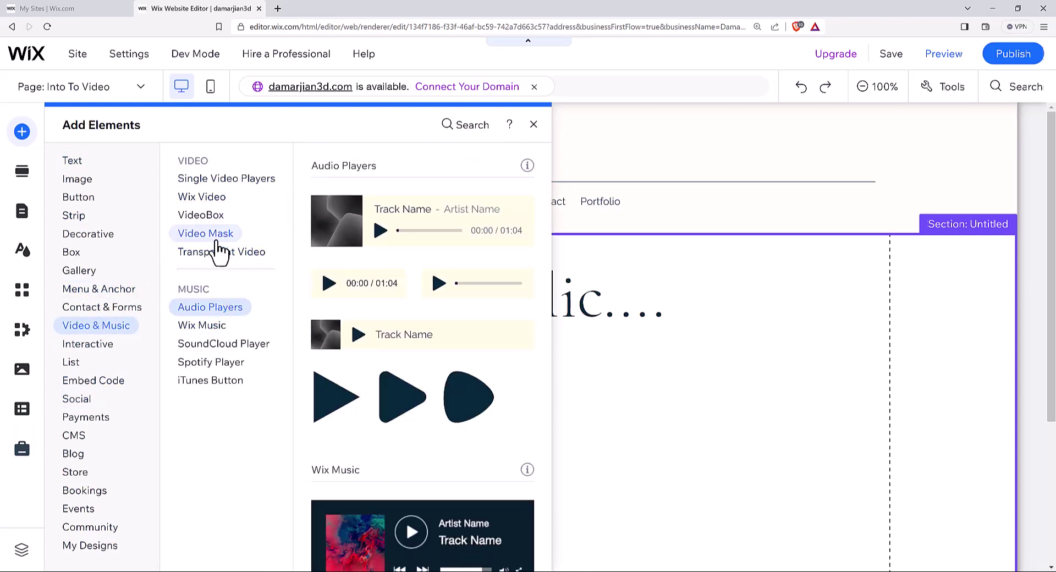
{"action": "left_click", "coordinate": [217, 239]}
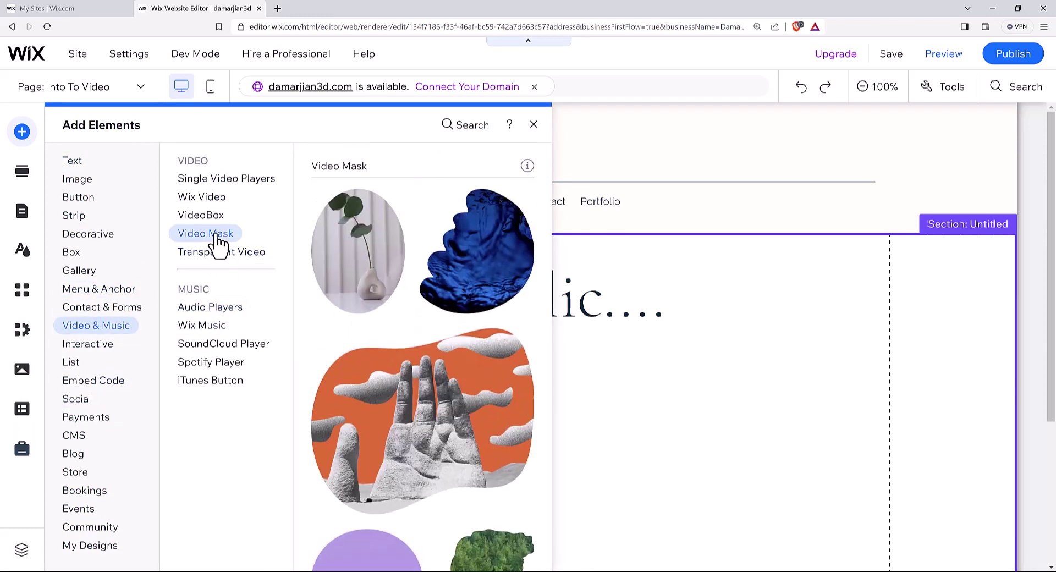
- Add a YouTube single video player and place it below the heading in the right half of the section
{"action": "left_click", "coordinate": [235, 187]}
{"action": "left_click", "coordinate": [377, 365]}
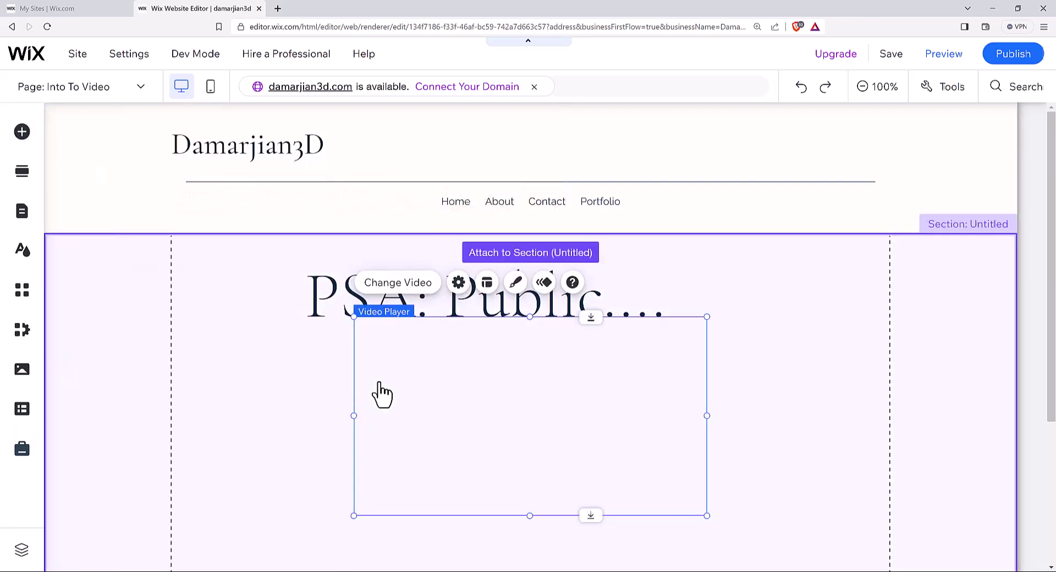
{"action": "left_click_drag", "start_coordinate": [500, 350], "coordinate": [466, 379]}
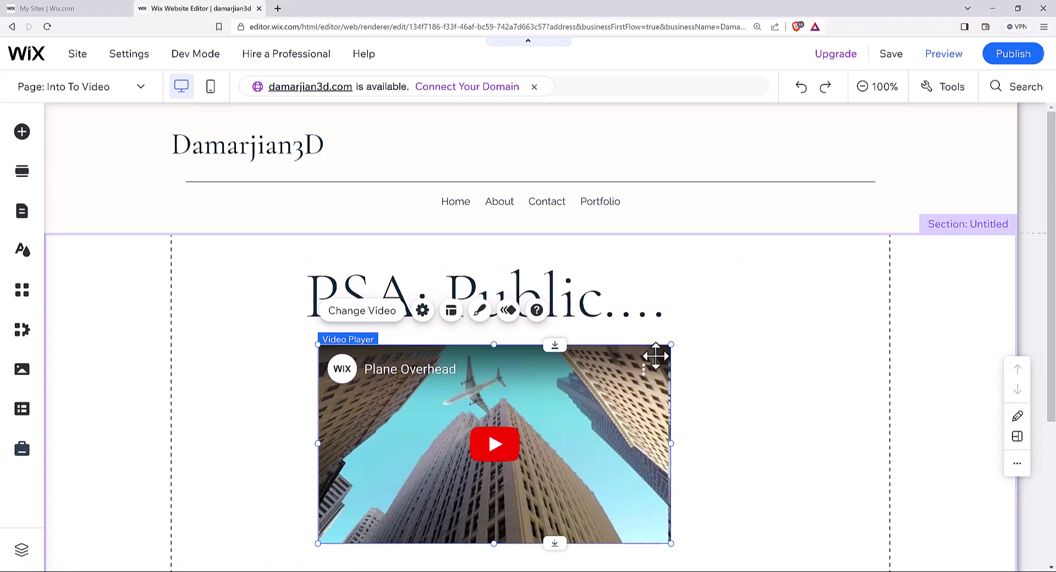
{"action": "left_click_drag", "start_coordinate": [655, 356], "coordinate": [644, 411]}
- Add the collapsible text box with the "Link to full article" link and place it beside the video, below the heading
{"action": "left_click", "coordinate": [23, 138]}
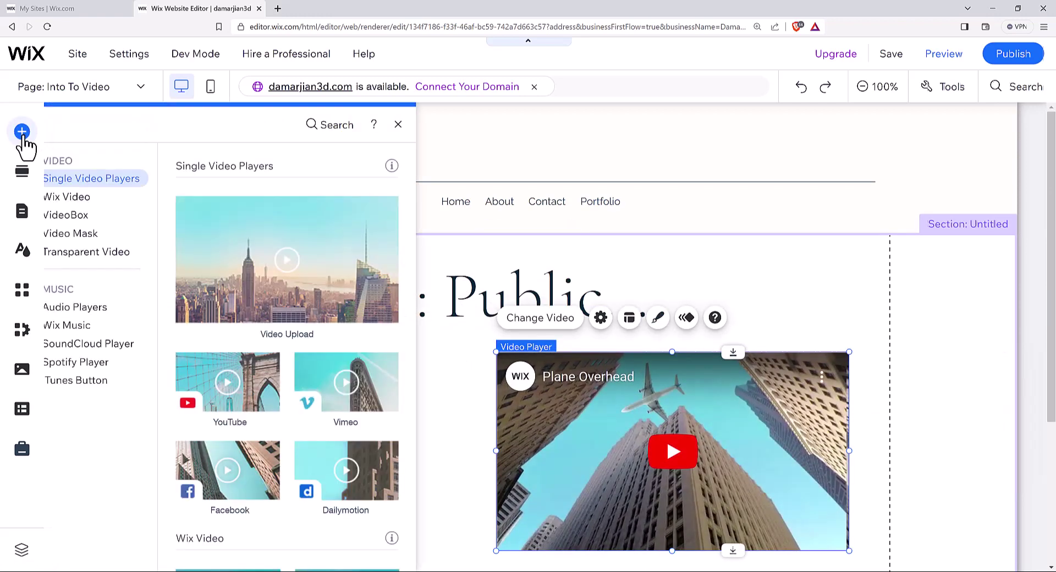
{"action": "left_click", "coordinate": [74, 161]}
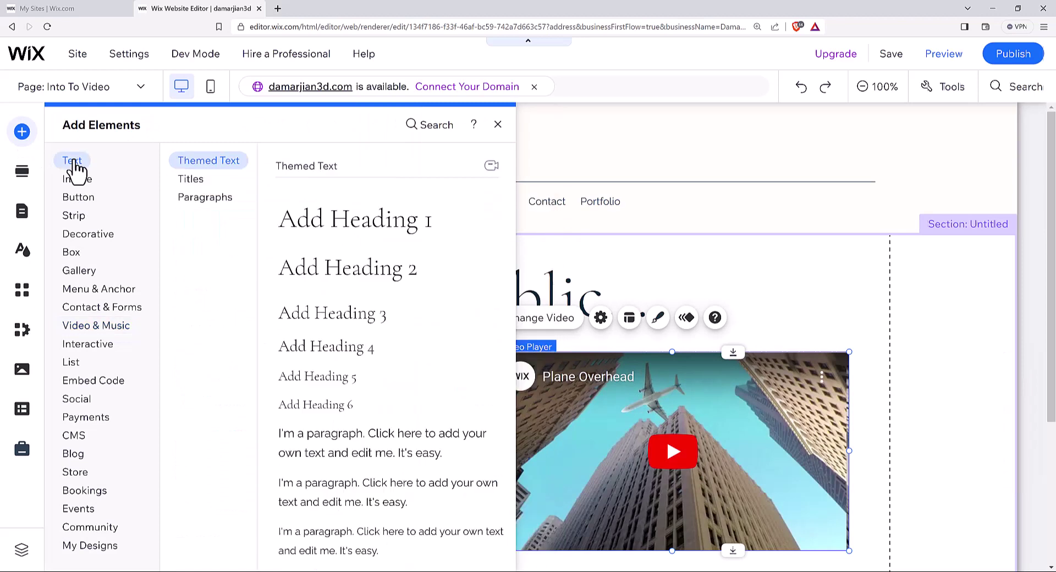
{"action": "left_click", "coordinate": [211, 201]}
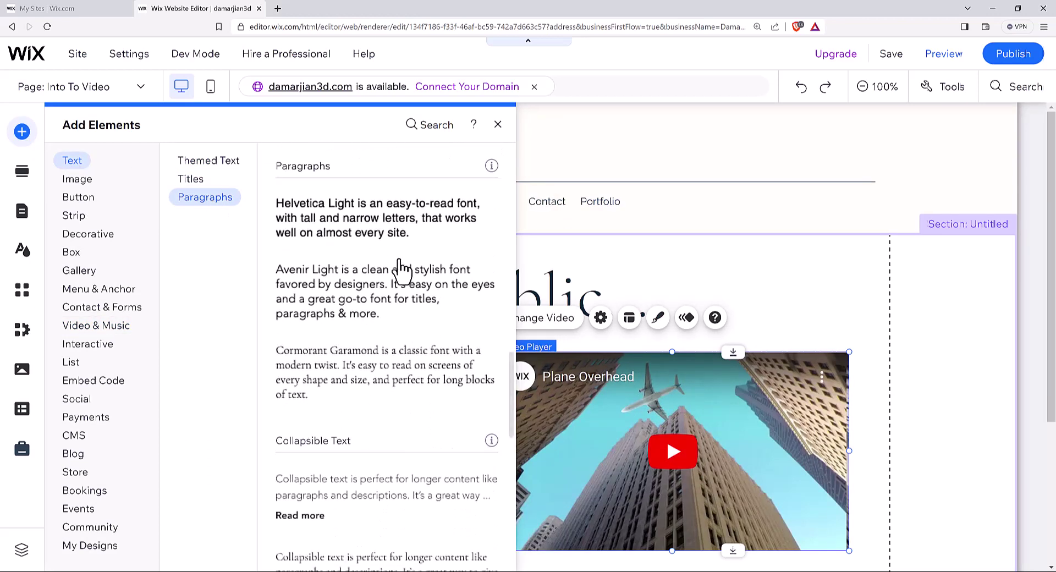
{"action": "scroll", "coordinate": [376, 427], "scroll_direction": "down", "scroll_amount": 4}
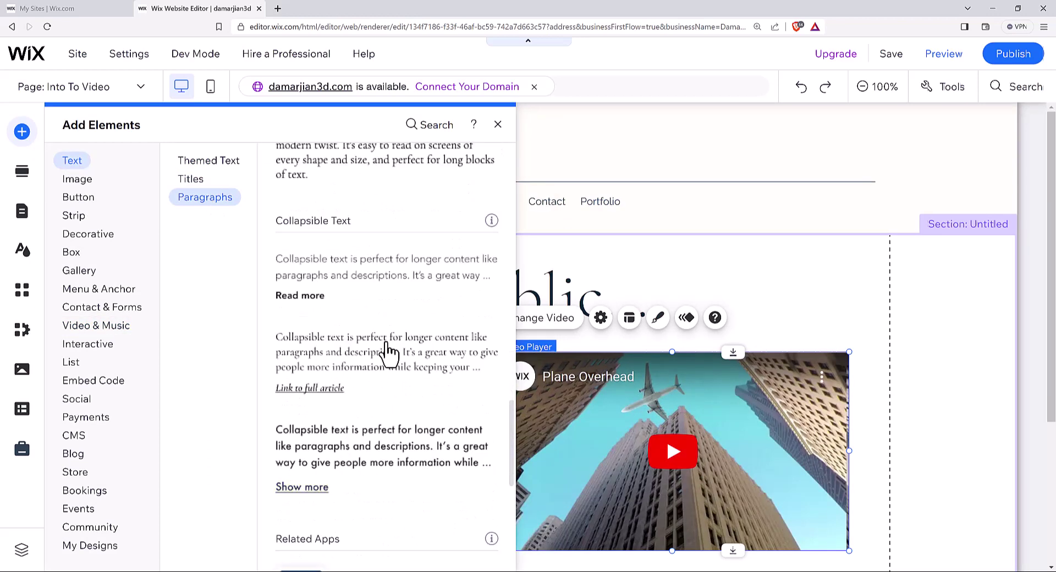
{"action": "left_click", "coordinate": [376, 368]}
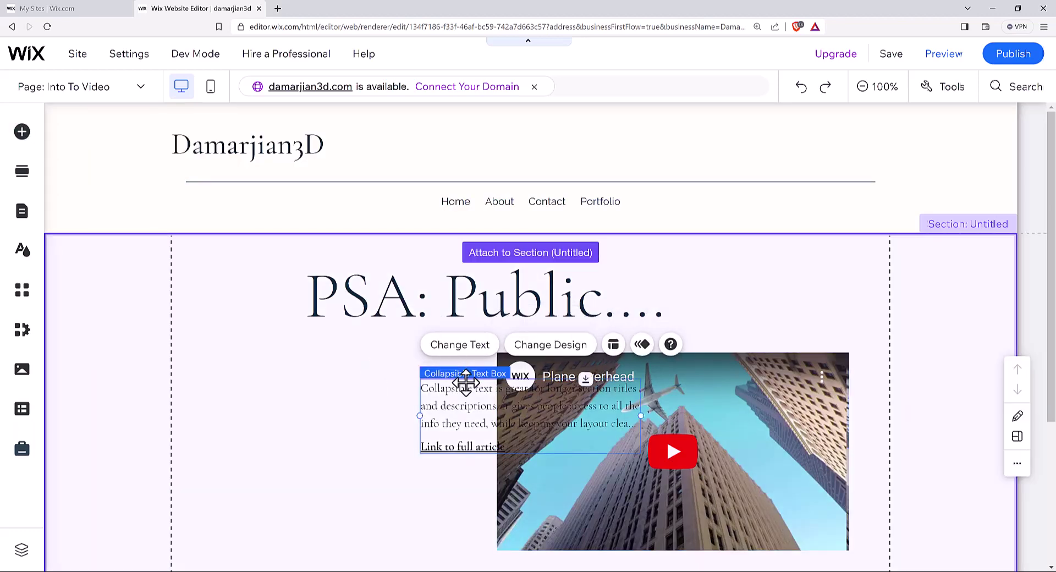
{"action": "left_click_drag", "start_coordinate": [409, 400], "coordinate": [260, 369]}
{"action": "scroll", "coordinate": [544, 337], "scroll_direction": "down", "scroll_amount": 3}
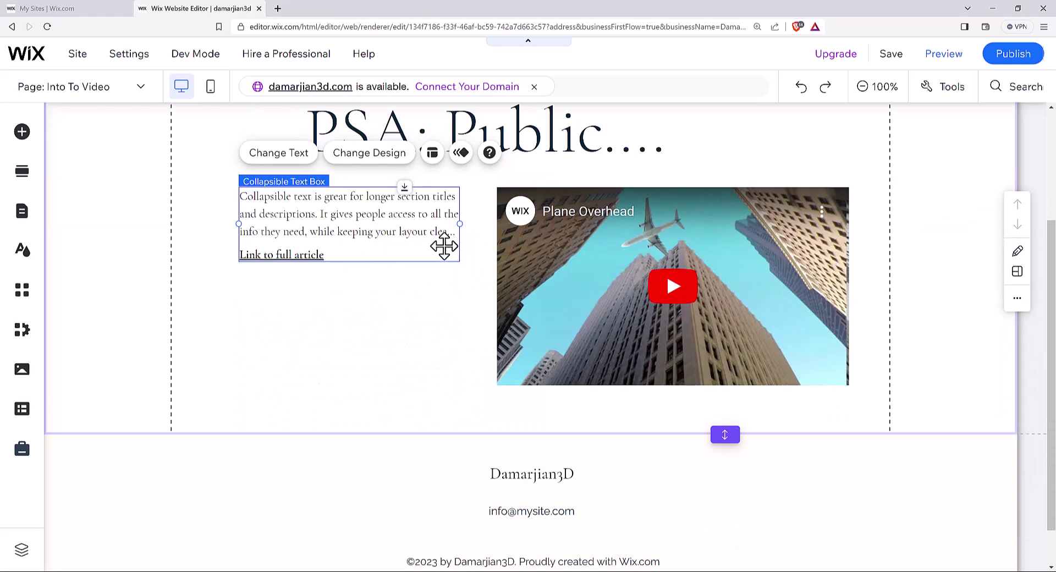
- Set the collapsible text to "This is a a PSA Video for Zombies", review its link button text and leave the text box settings
{"action": "double_click", "coordinate": [354, 248]}
{"action": "type", "text": "Th"}
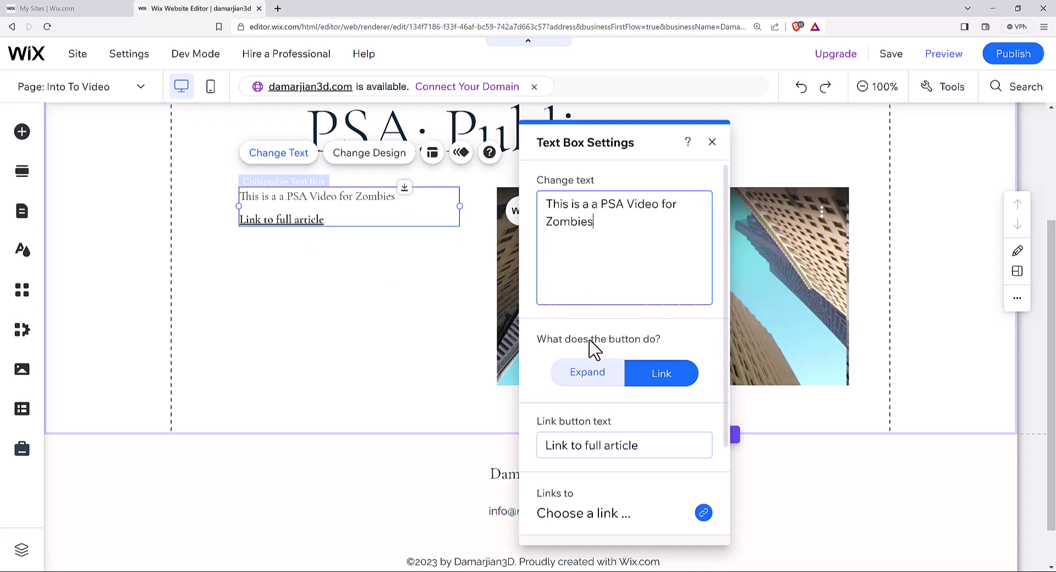
{"action": "scroll", "coordinate": [593, 346], "scroll_direction": "down", "scroll_amount": 3}
{"action": "triple_click", "coordinate": [652, 292]}
{"action": "left_click_drag", "start_coordinate": [652, 292], "coordinate": [680, 277]}
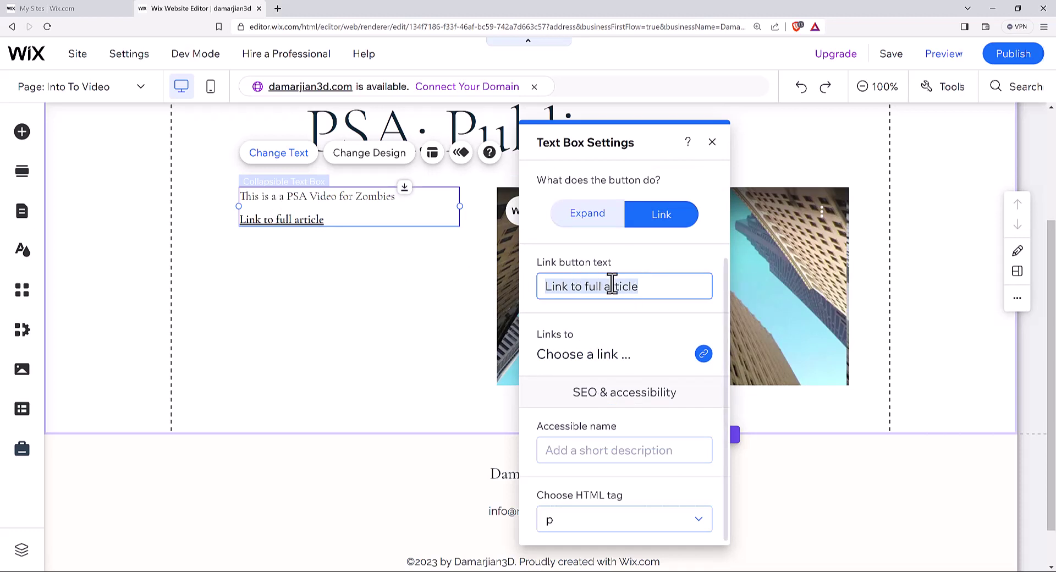
{"action": "left_click_drag", "start_coordinate": [655, 290], "coordinate": [539, 281]}
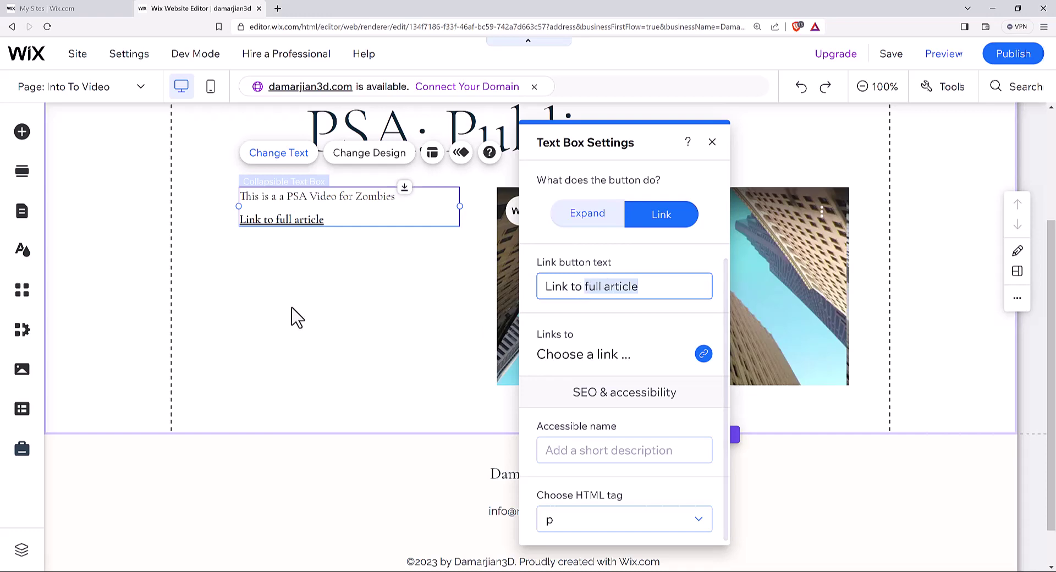
{"action": "left_click", "coordinate": [327, 332]}
- Look over the finished page layout, publish the site and open the live version
{"action": "scroll", "coordinate": [432, 343], "scroll_direction": "up", "scroll_amount": 3}
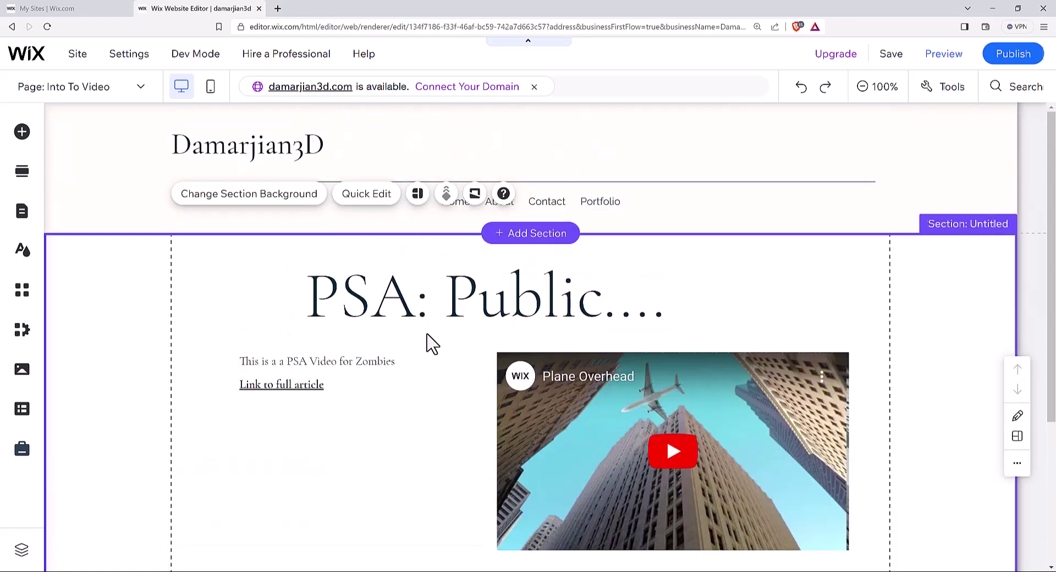
{"action": "scroll", "coordinate": [432, 344], "scroll_direction": "down", "scroll_amount": 3}
{"action": "scroll", "coordinate": [426, 337], "scroll_direction": "up", "scroll_amount": 2}
{"action": "mouse_move", "coordinate": [1031, 50]}
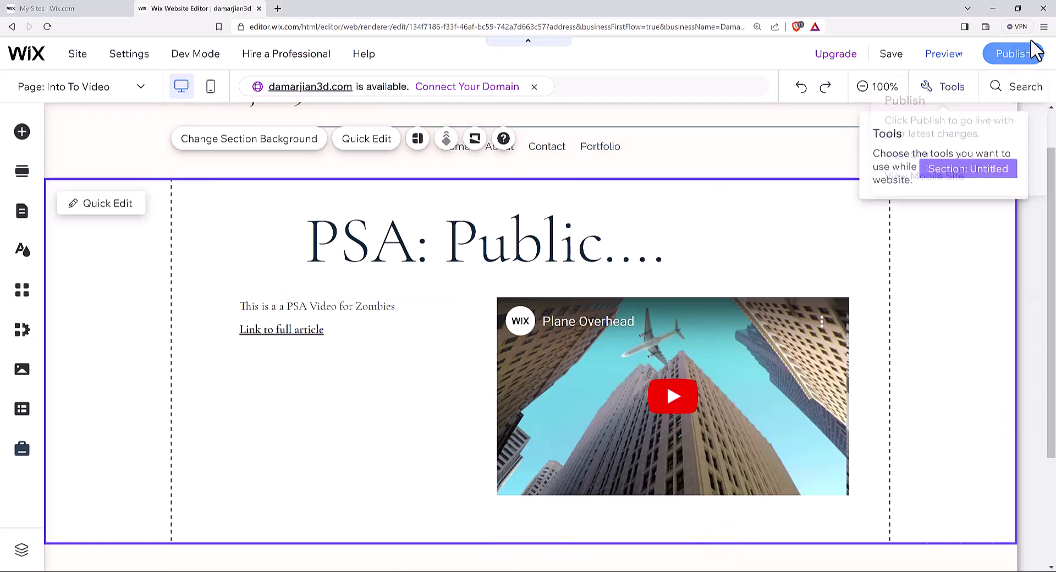
{"action": "left_click", "coordinate": [1021, 52]}
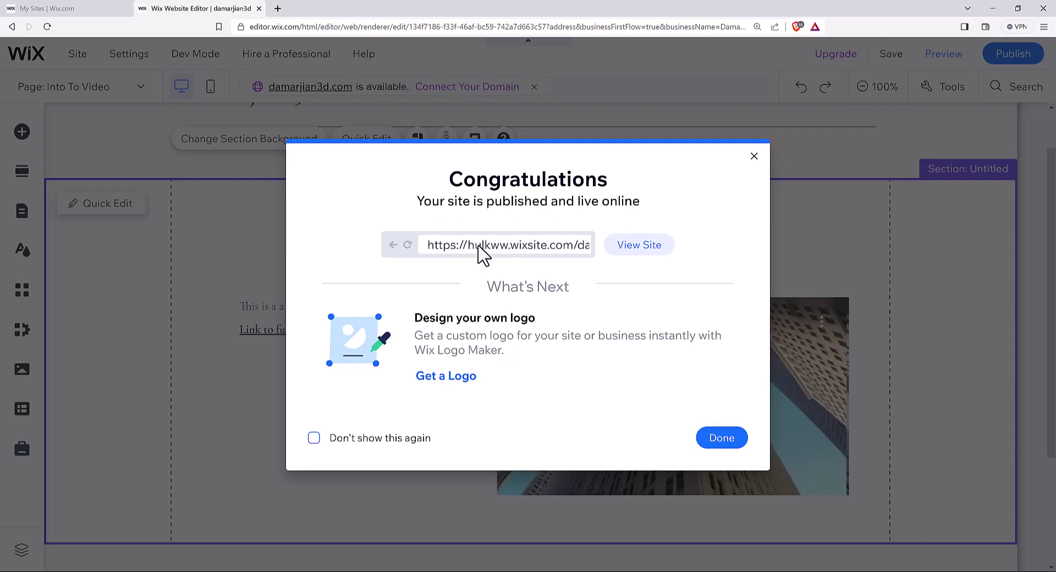
{"action": "left_click", "coordinate": [644, 246]}
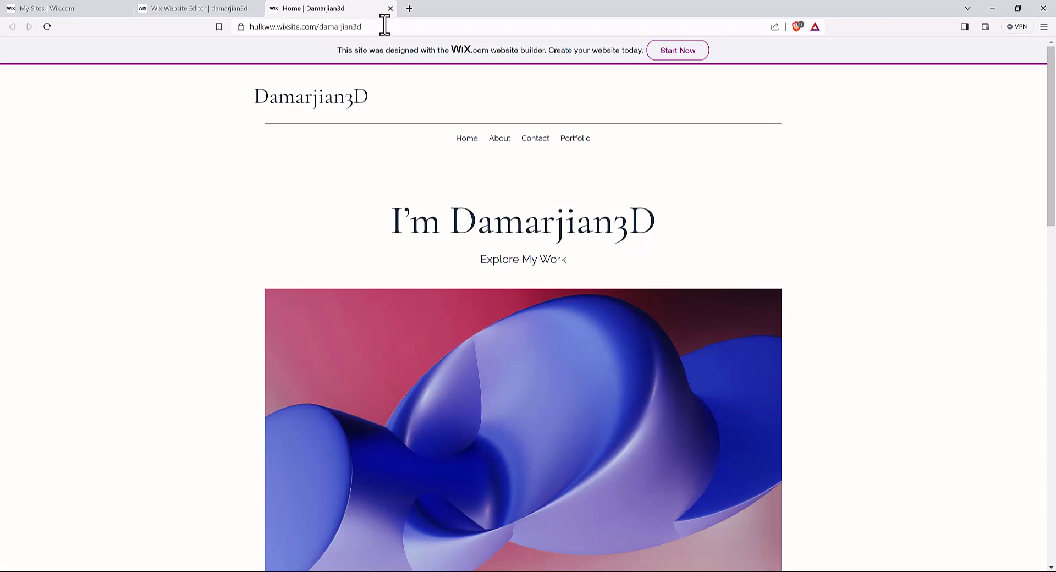
- Highlight the live site's web address and open the Into To Video page from the Portfolio submenu
{"action": "left_click_drag", "start_coordinate": [384, 25], "coordinate": [318, 26]}
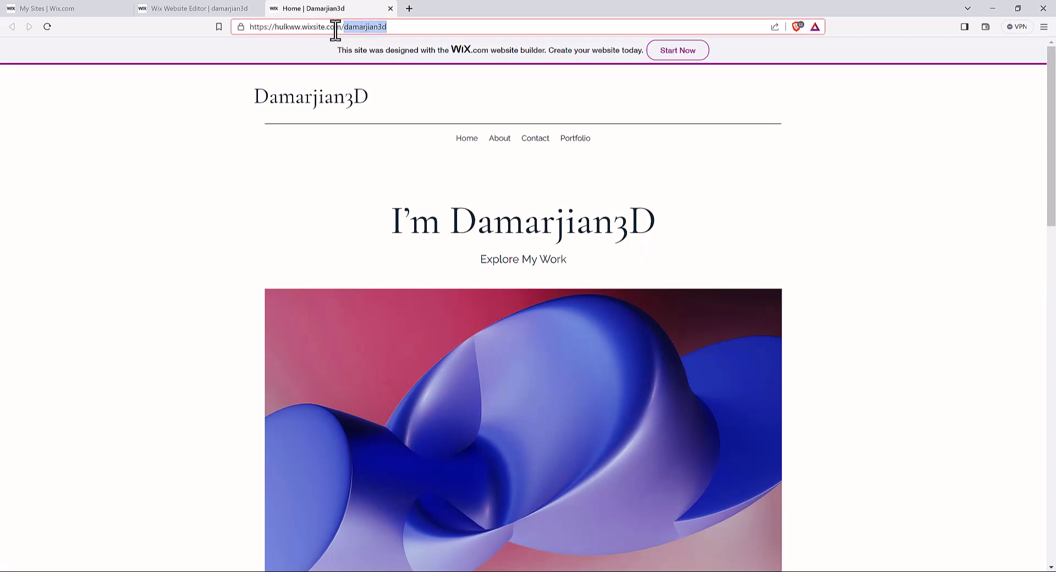
{"action": "left_click", "coordinate": [389, 27]}
{"action": "left_click_drag", "start_coordinate": [247, 27], "coordinate": [431, 28]}
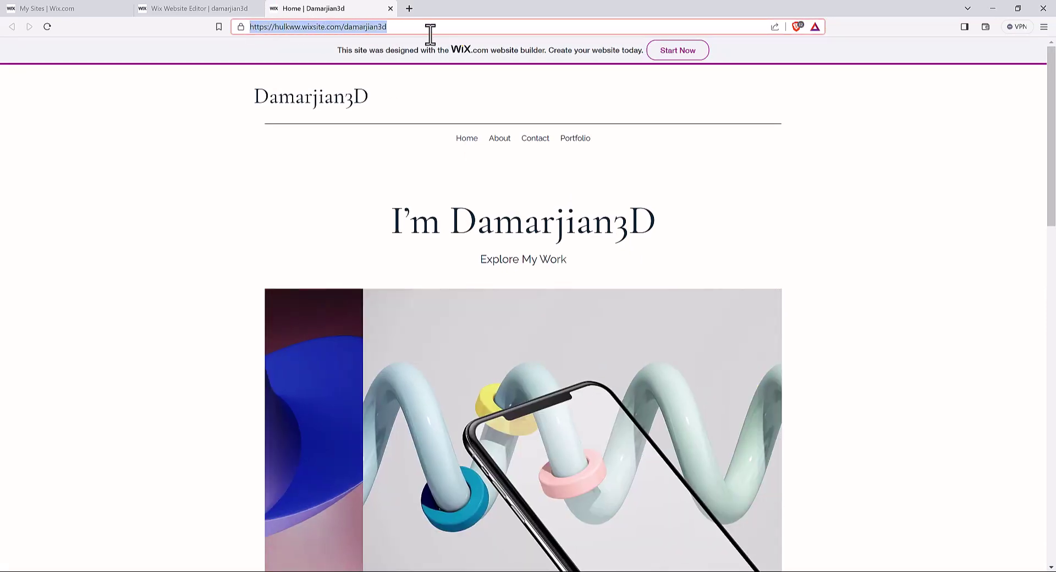
{"action": "mouse_move", "coordinate": [575, 140]}
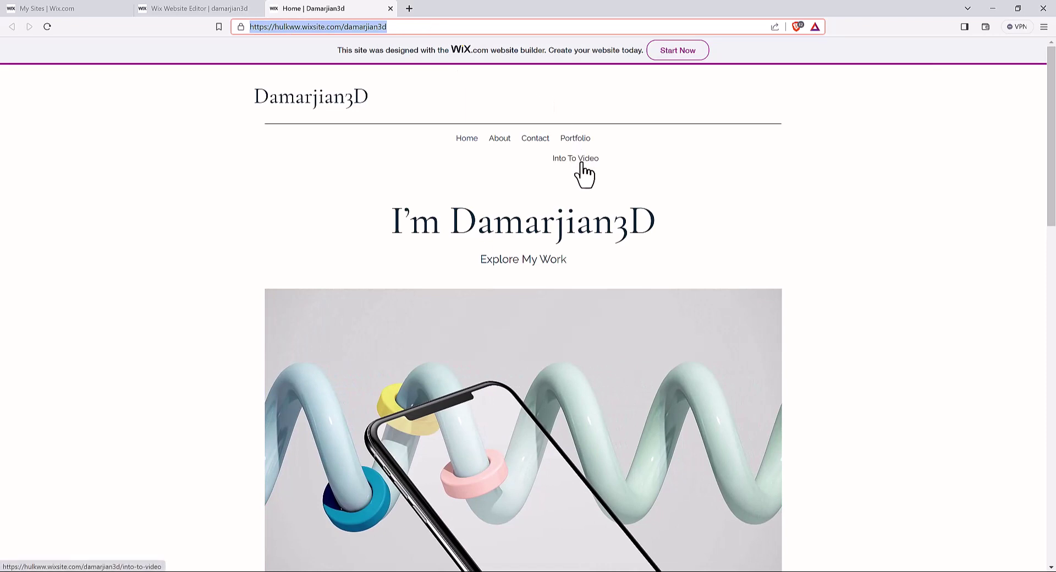
{"action": "left_click", "coordinate": [576, 159]}
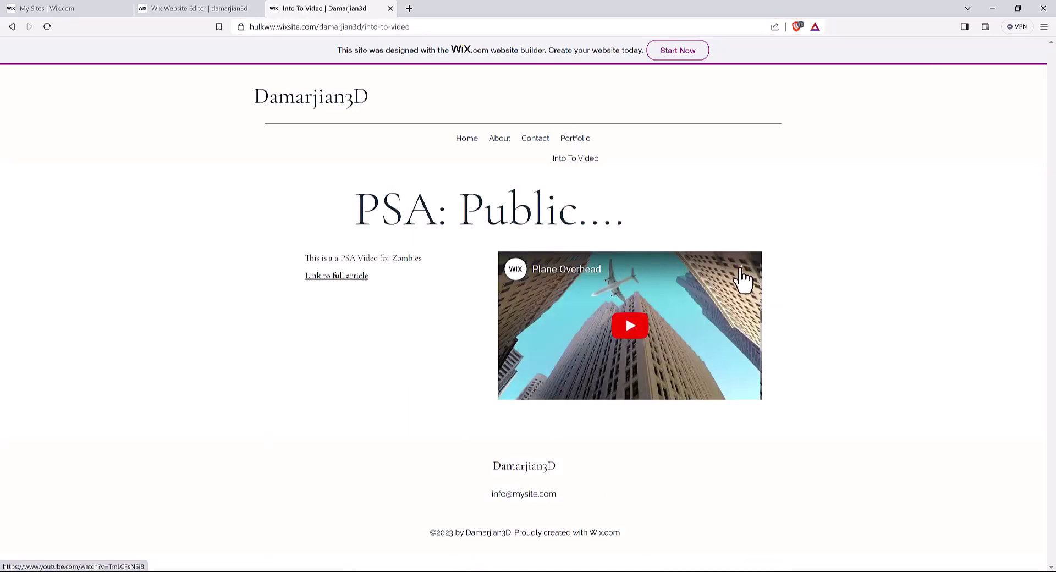